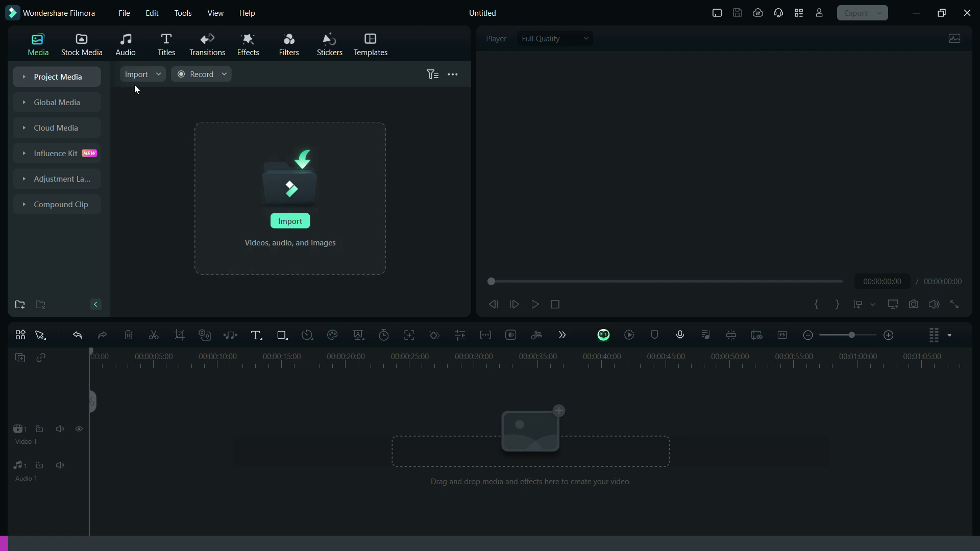
Place the White solid color clip from the stock library at the start of video track 1.
{"action": "left_click", "coordinate": [81, 43]}
{"action": "left_click", "coordinate": [77, 180]}
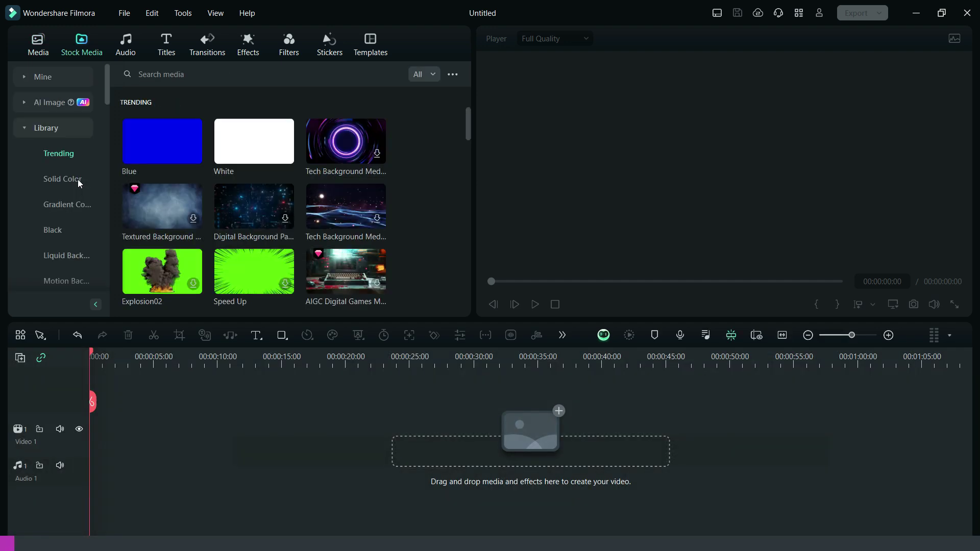
{"action": "scroll", "coordinate": [217, 197], "scroll_direction": "down", "scroll_amount": 5}
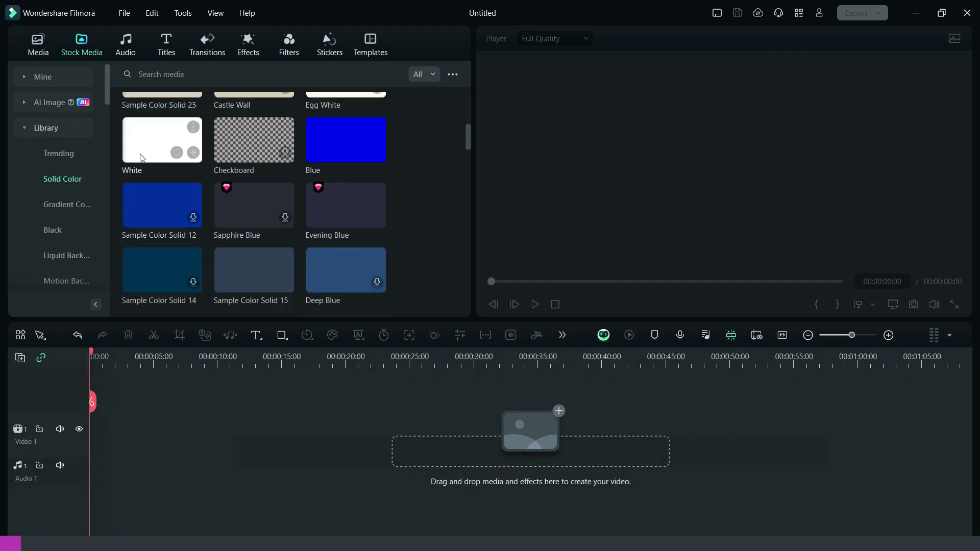
{"action": "left_click_drag", "start_coordinate": [142, 158], "coordinate": [102, 444]}
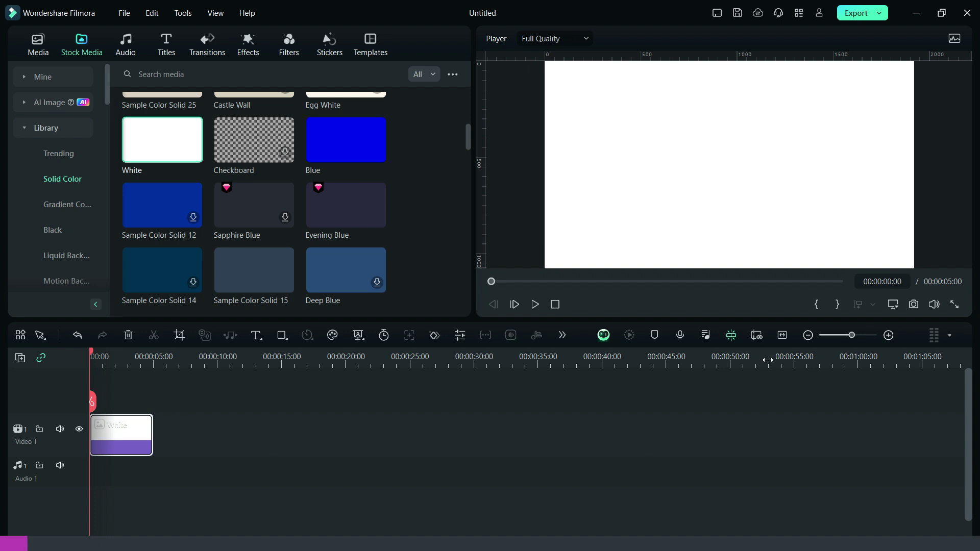
{"action": "left_click", "coordinate": [783, 335]}
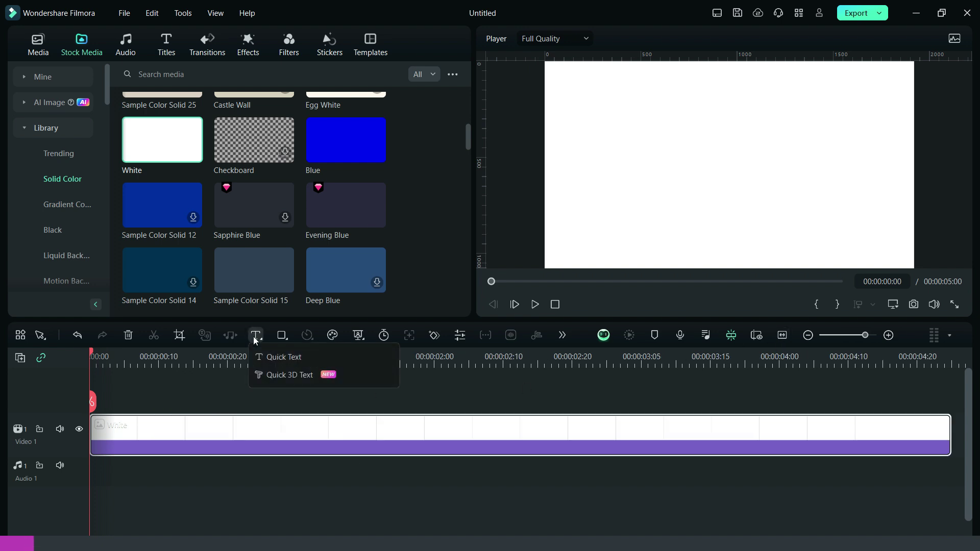
Add a quick text title above the white clip and set its text to BINGEO.
{"action": "left_click", "coordinate": [259, 357]}
{"action": "left_click", "coordinate": [247, 421]}
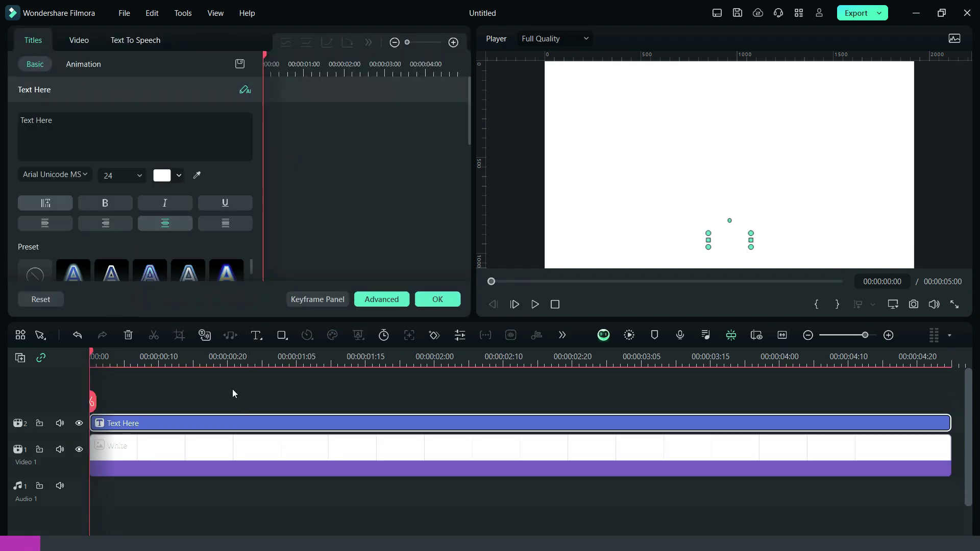
{"action": "left_click", "coordinate": [53, 133]}
{"action": "key", "text": "ctrl+a"}
{"action": "type", "text": "BIN"}
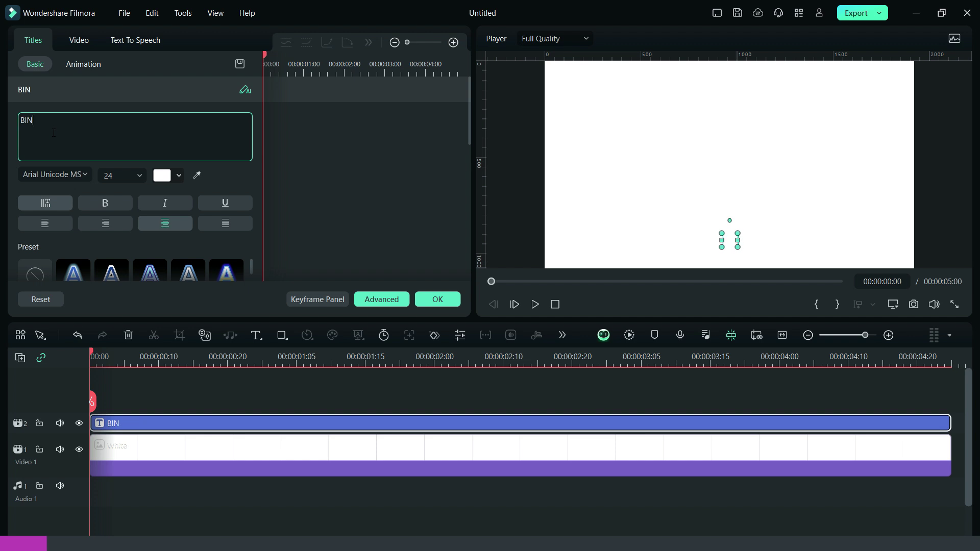
{"action": "type", "text": "GEO"}
Format the BINGEO title with the Solido Compressed W00 Bold font, size 100 and a medium gray color.
{"action": "left_click", "coordinate": [73, 175]}
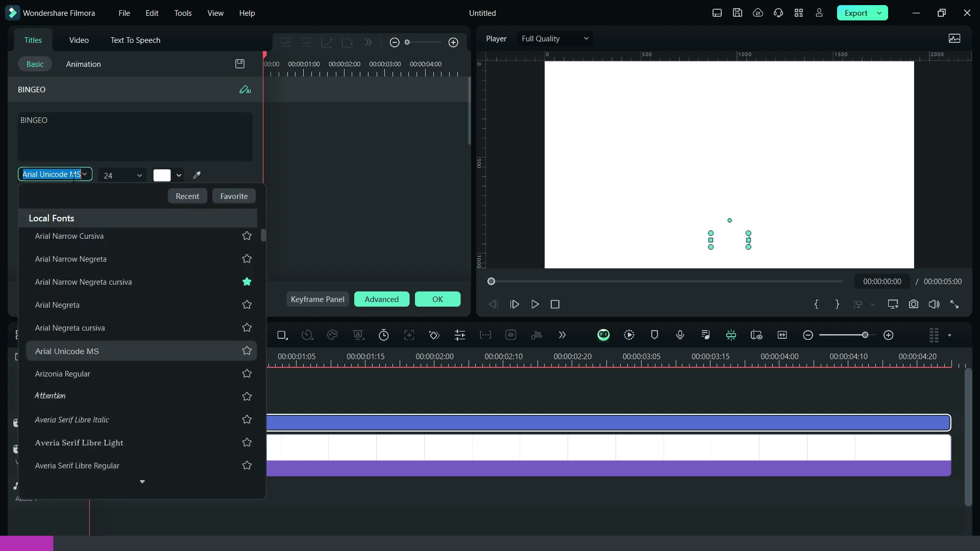
{"action": "type", "text": "Sol"}
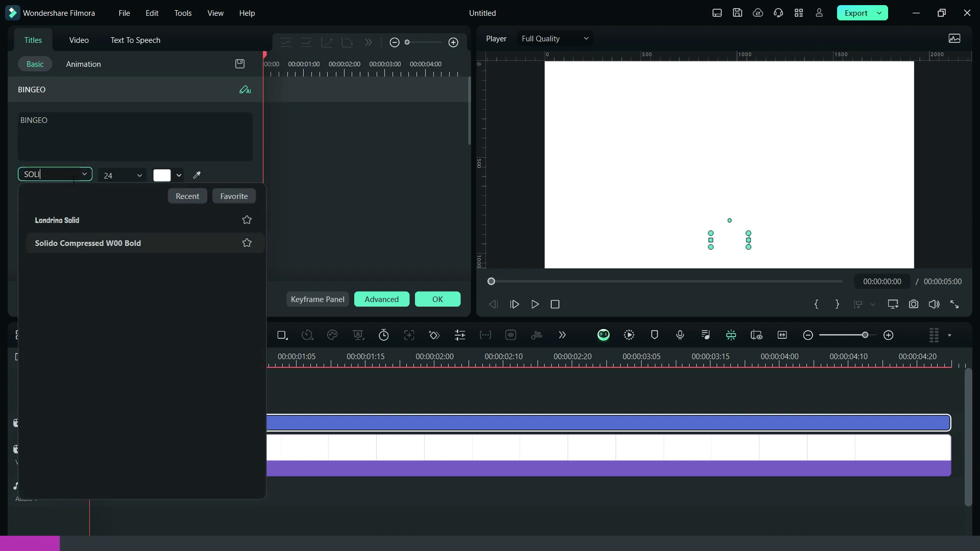
{"action": "left_click", "coordinate": [71, 235]}
{"action": "left_click", "coordinate": [109, 176]}
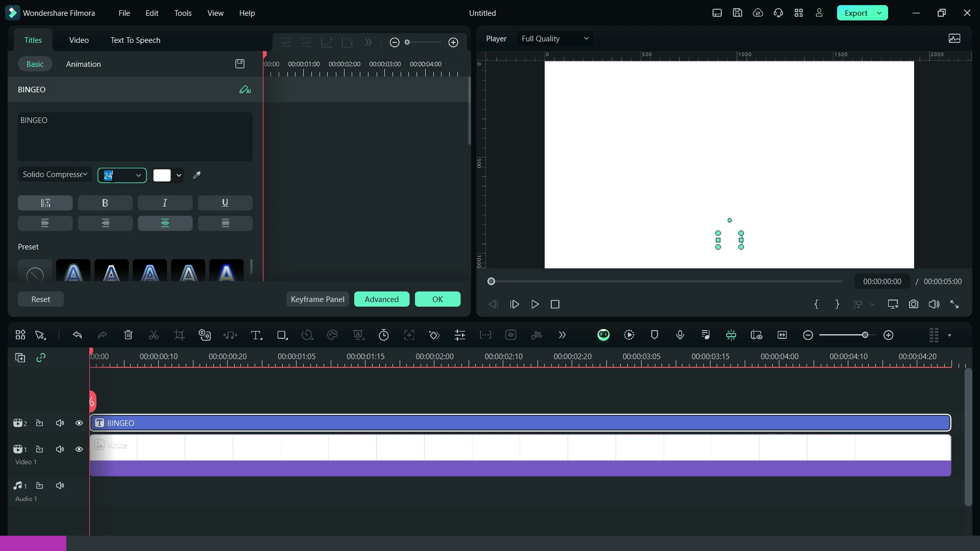
{"action": "type", "text": "100"}
{"action": "left_click", "coordinate": [168, 177]}
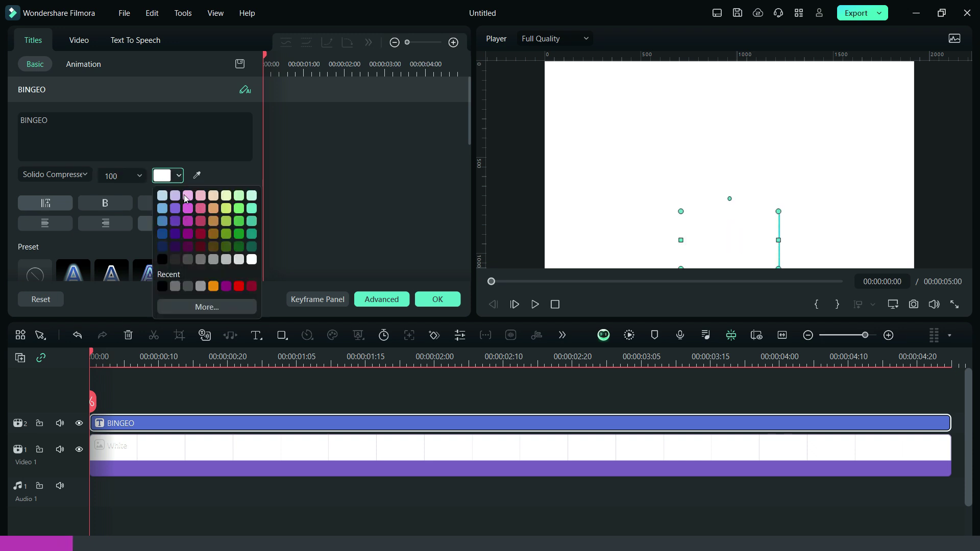
{"action": "left_click", "coordinate": [208, 259]}
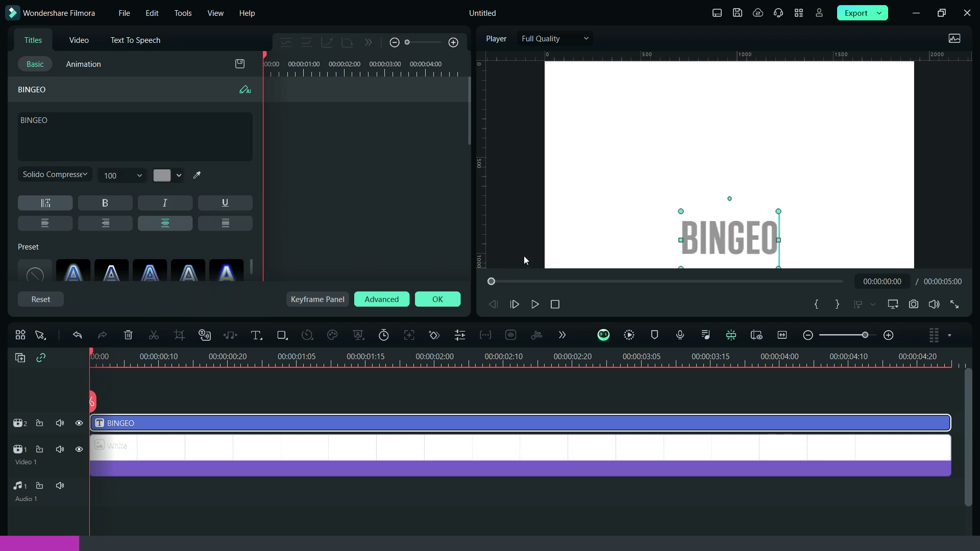
Enlarge the BINGEO title to about size 424, centered over the frame, and save a PNG snapshot of it.
{"action": "left_click_drag", "start_coordinate": [681, 212], "coordinate": [821, 193]}
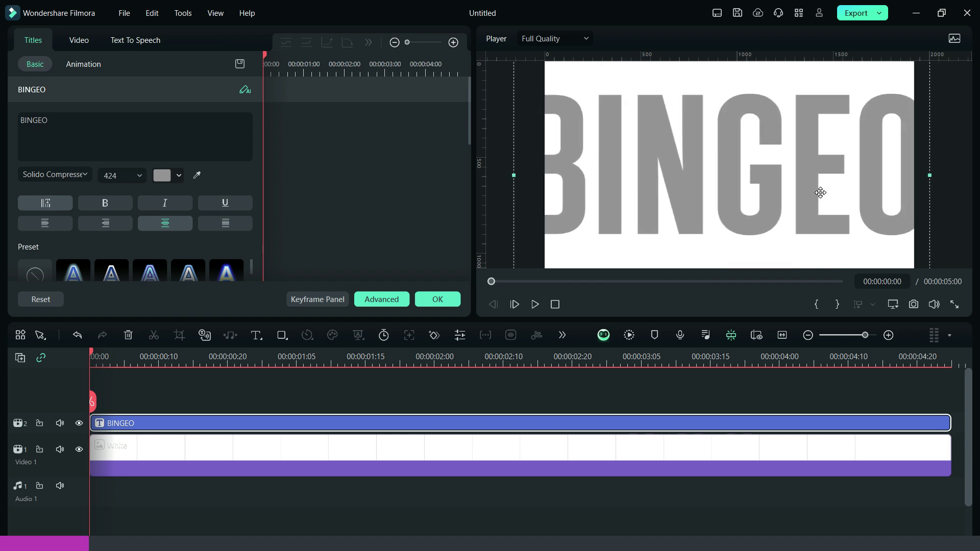
{"action": "left_click", "coordinate": [912, 305]}
{"action": "left_click", "coordinate": [545, 308]}
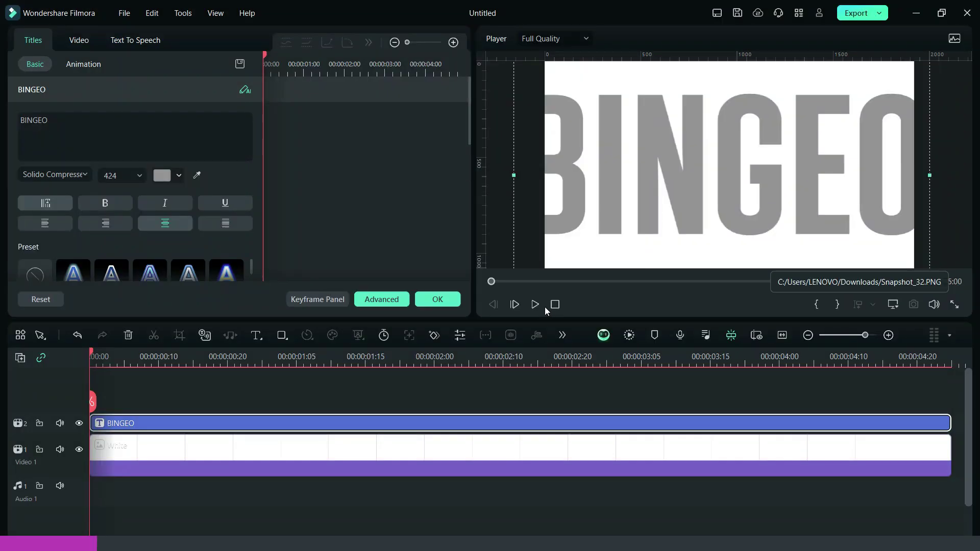
{"action": "left_click", "coordinate": [437, 299]}
Replace the title and white clips on the timeline with the Snapshot_32 image at the start of track 1.
{"action": "left_click_drag", "start_coordinate": [395, 422], "coordinate": [271, 482]}
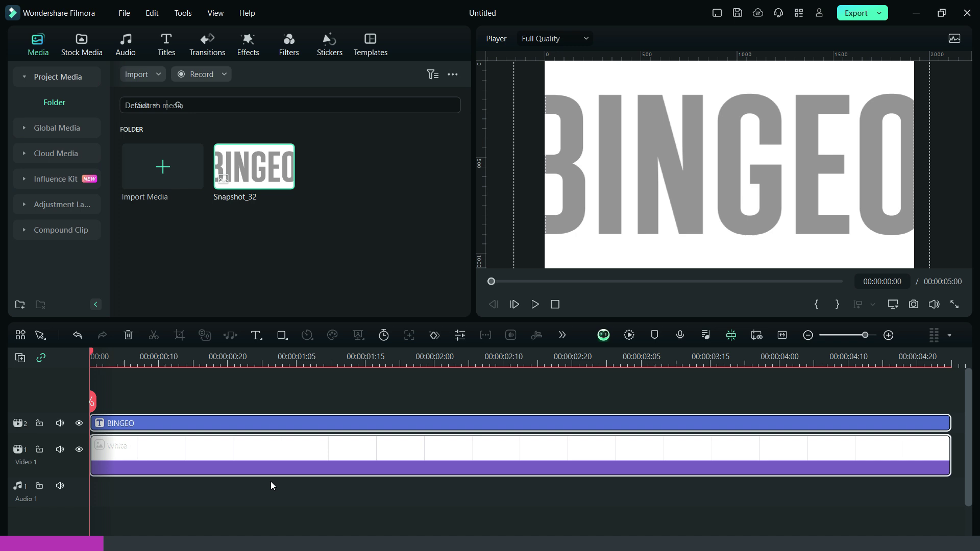
{"action": "left_click", "coordinate": [128, 337]}
{"action": "left_click_drag", "start_coordinate": [255, 167], "coordinate": [90, 456]}
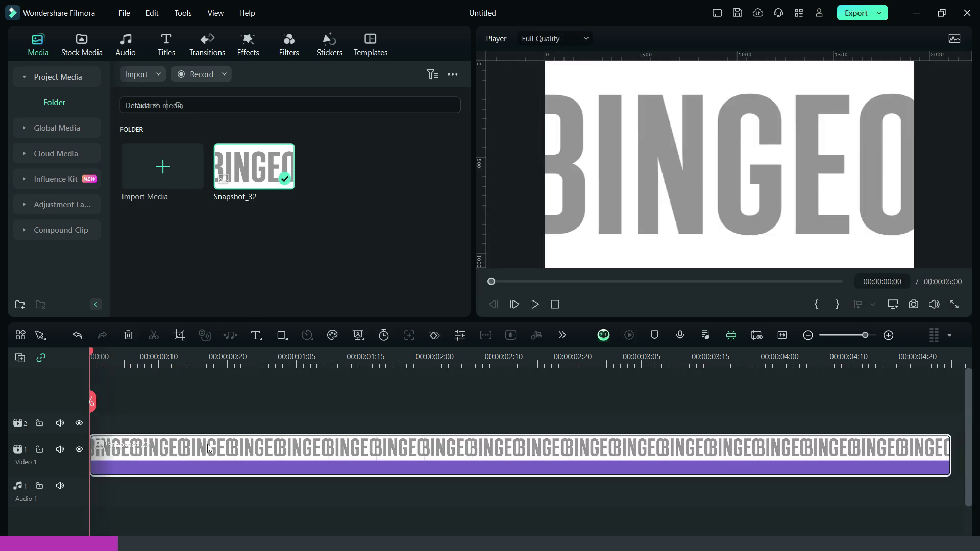
Mask the Snapshot_32 clip with a full-height rectangle over the leftmost quarter of the image and save a PNG snapshot.
{"action": "double_click", "coordinate": [208, 448]}
{"action": "left_click", "coordinate": [75, 64]}
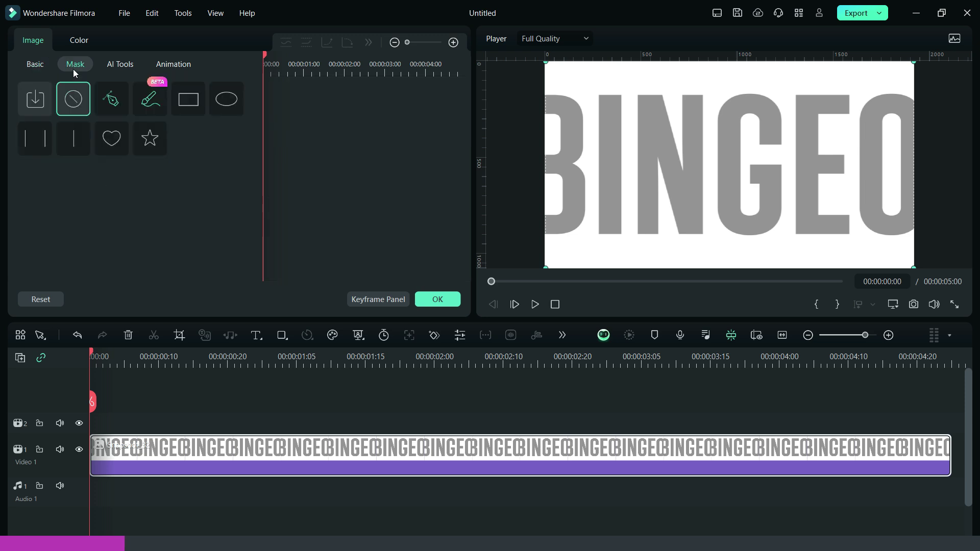
{"action": "left_click", "coordinate": [197, 103]}
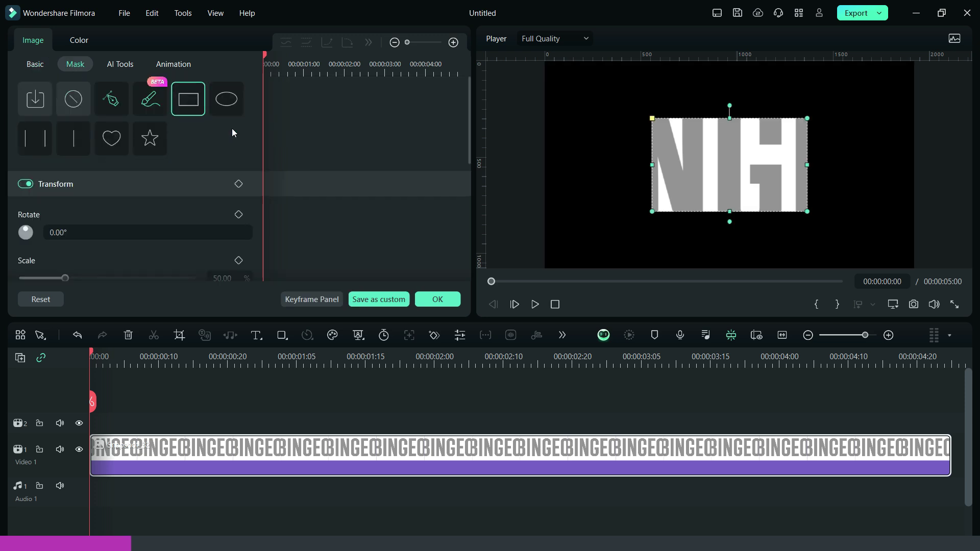
{"action": "left_click_drag", "start_coordinate": [731, 213], "coordinate": [737, 278]}
{"action": "left_click_drag", "start_coordinate": [812, 176], "coordinate": [603, 165]}
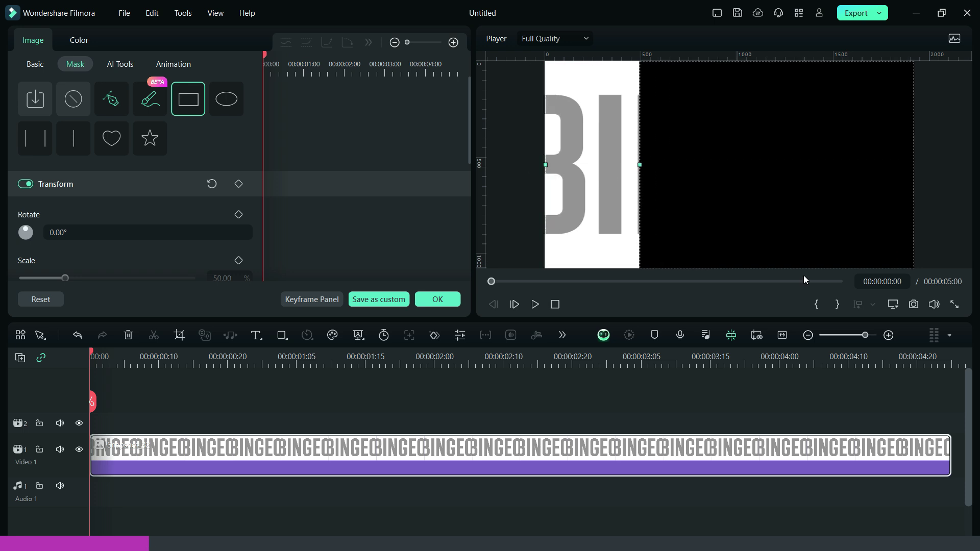
{"action": "left_click", "coordinate": [914, 305]}
{"action": "left_click", "coordinate": [554, 303]}
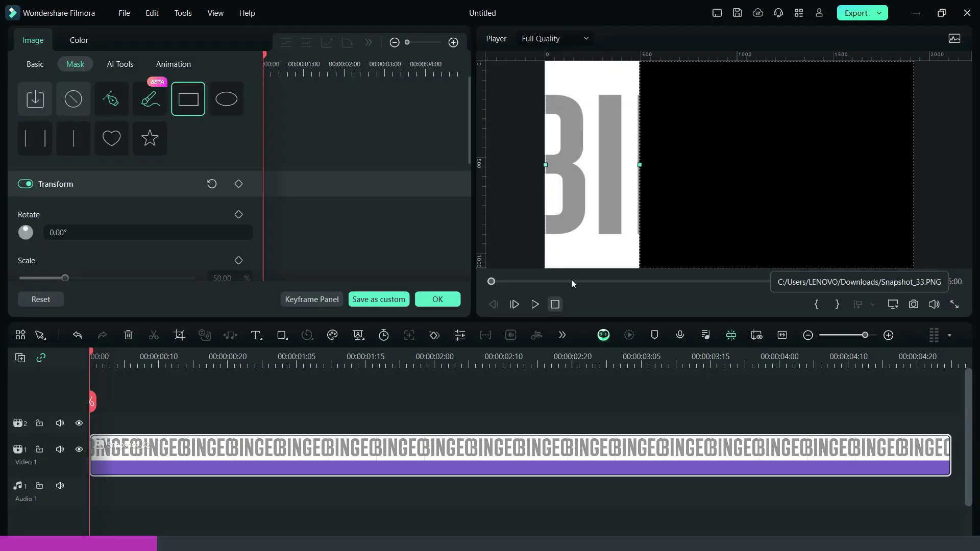
Move the rectangle mask right to the second quarter of the image, over the N, and save a PNG snapshot.
{"action": "left_click_drag", "start_coordinate": [605, 171], "coordinate": [699, 171]}
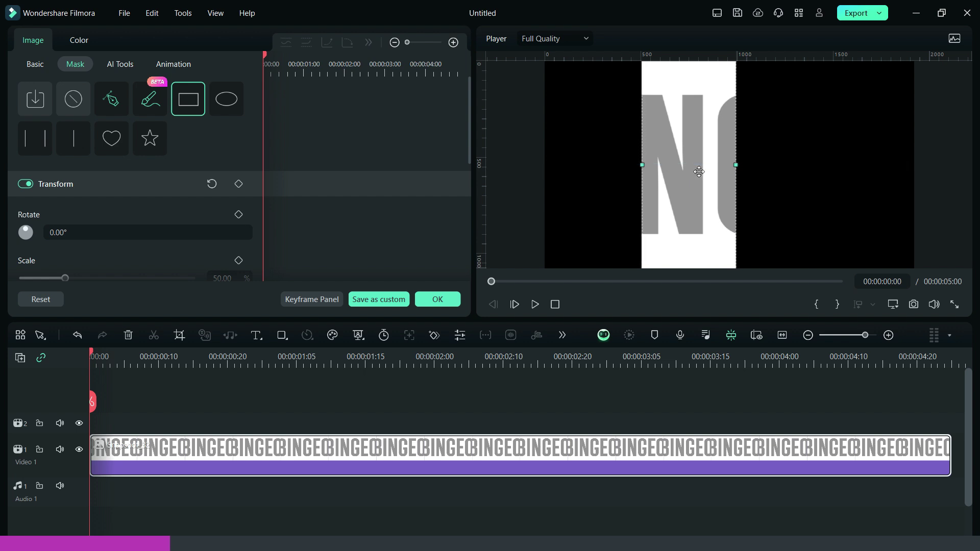
{"action": "left_click", "coordinate": [914, 304]}
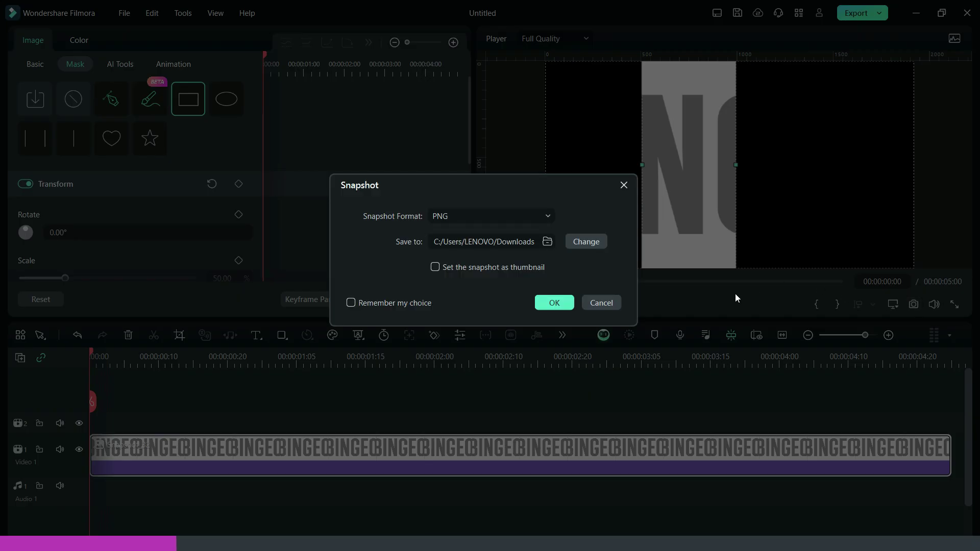
{"action": "left_click", "coordinate": [553, 309]}
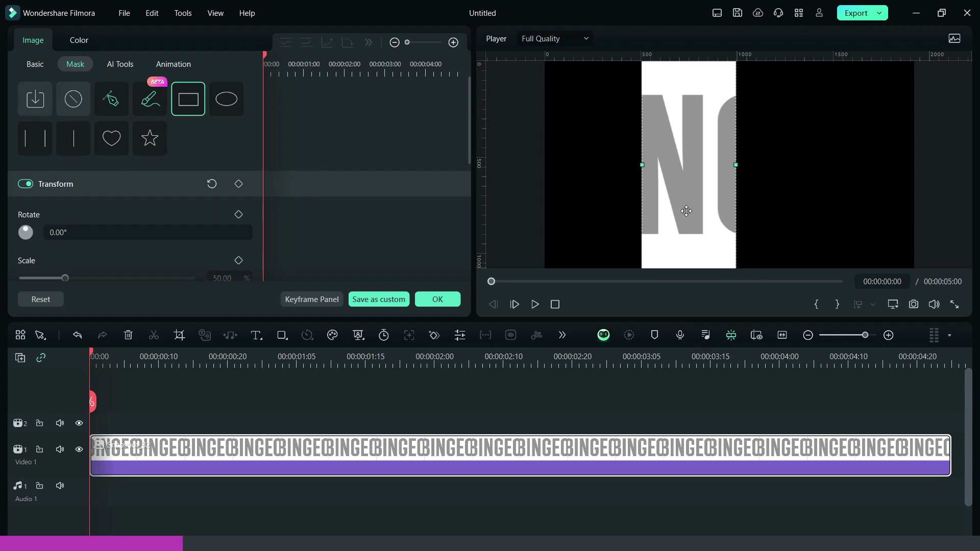
Shift the mask to the third quarter of the image, over the G, and save a PNG snapshot.
{"action": "left_click_drag", "start_coordinate": [685, 212], "coordinate": [781, 212]}
{"action": "left_click", "coordinate": [914, 304]}
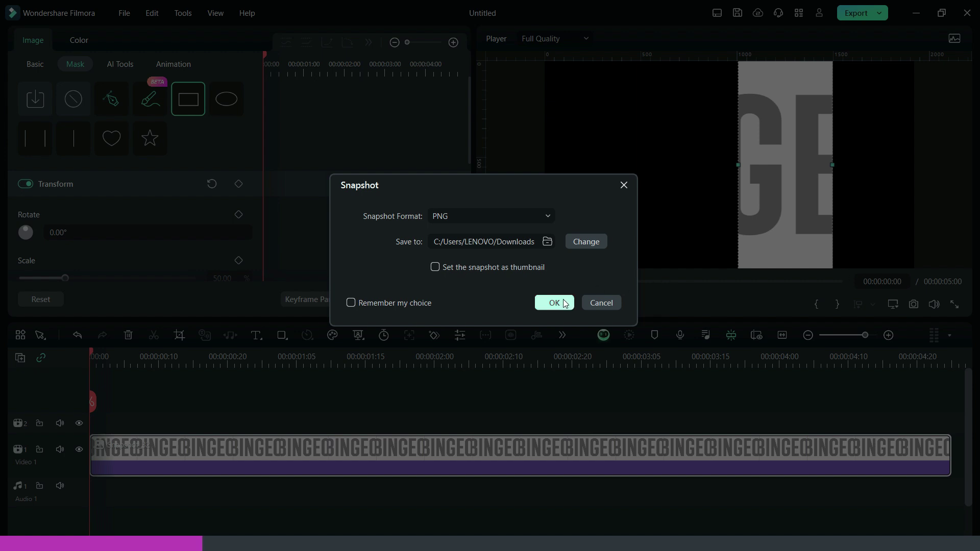
{"action": "left_click", "coordinate": [558, 302]}
Shift the mask to the last quarter of the image, over the O, and save a PNG snapshot.
{"action": "left_click_drag", "start_coordinate": [769, 167], "coordinate": [858, 167]}
{"action": "left_click", "coordinate": [914, 304]}
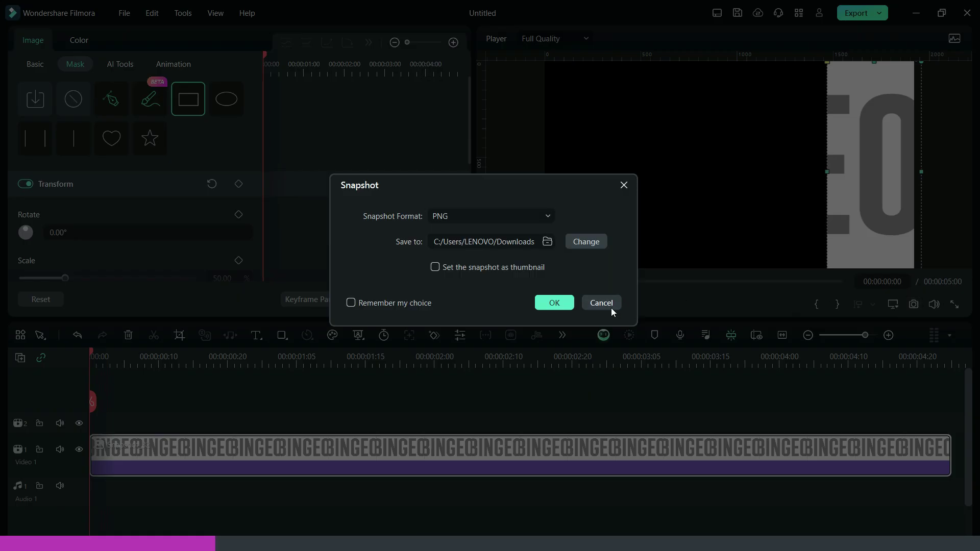
{"action": "left_click", "coordinate": [554, 302]}
{"action": "left_click", "coordinate": [448, 304]}
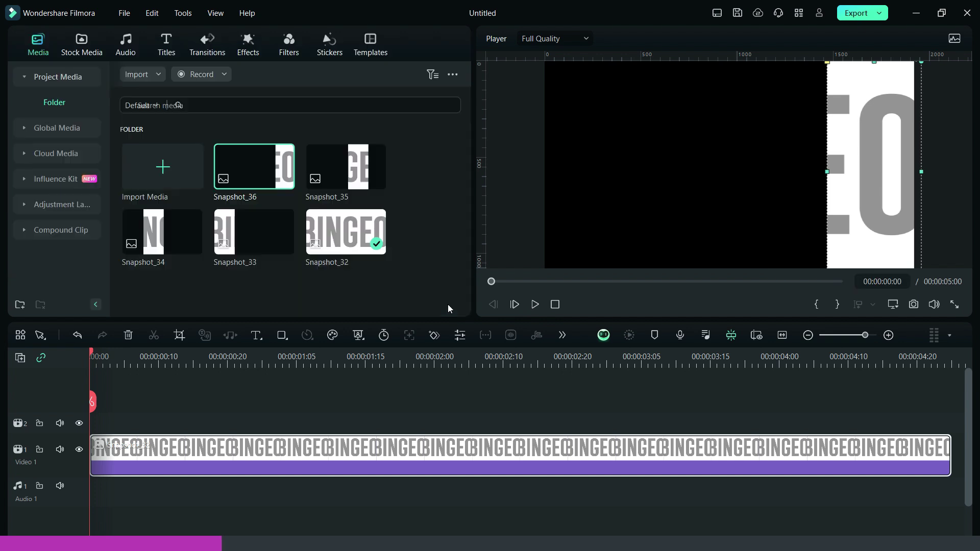
Clear the timeline and stack Snapshot_33, Snapshot_34, Snapshot_35 and Snapshot_36 on tracks 4, 3, 2 and 1 from the start.
{"action": "left_click", "coordinate": [130, 336]}
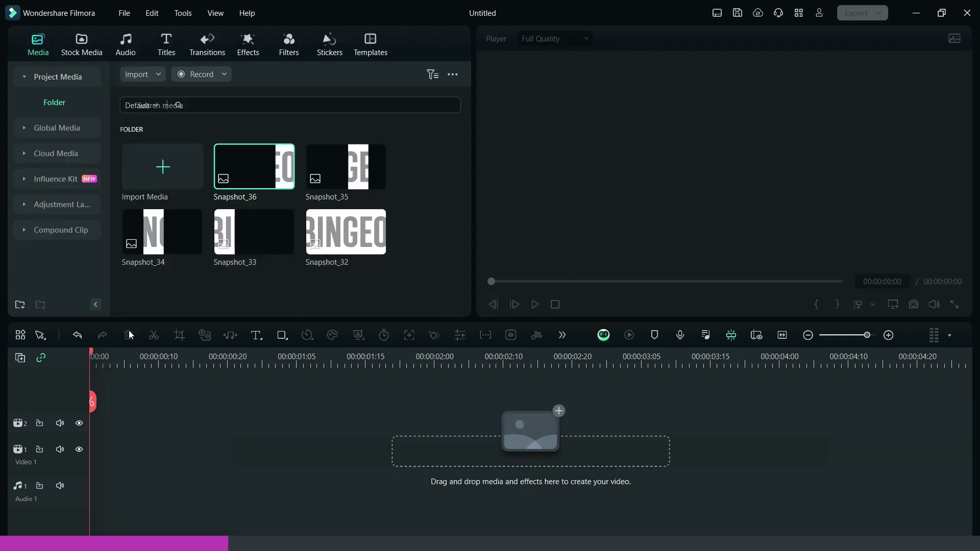
{"action": "left_click_drag", "start_coordinate": [267, 229], "coordinate": [107, 379]}
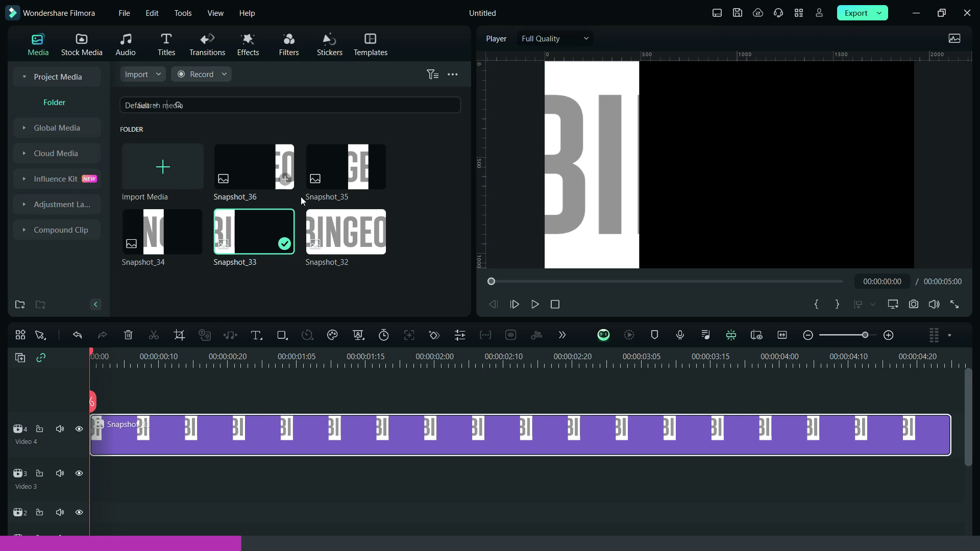
{"action": "left_click_drag", "start_coordinate": [190, 241], "coordinate": [95, 482]}
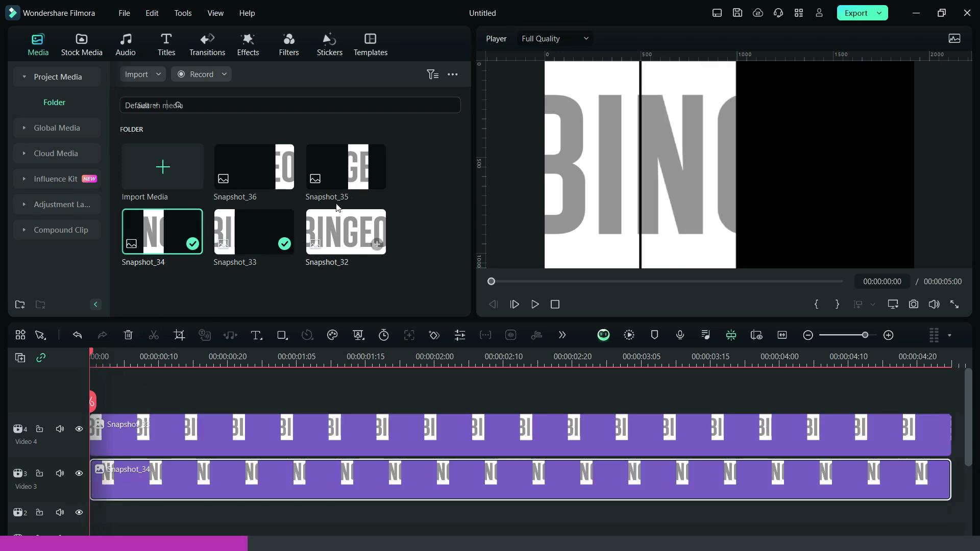
{"action": "left_click_drag", "start_coordinate": [346, 166], "coordinate": [76, 513]}
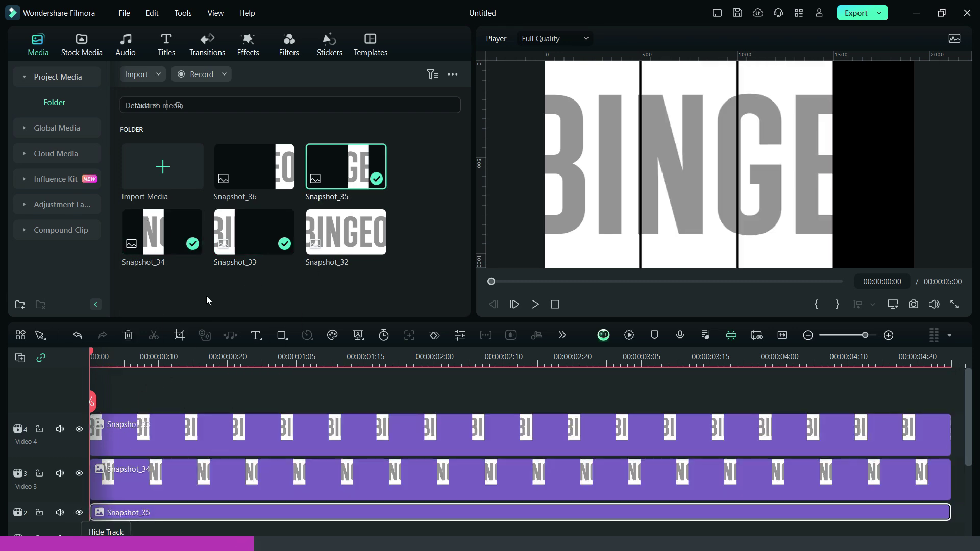
{"action": "left_click_drag", "start_coordinate": [255, 167], "coordinate": [110, 526]}
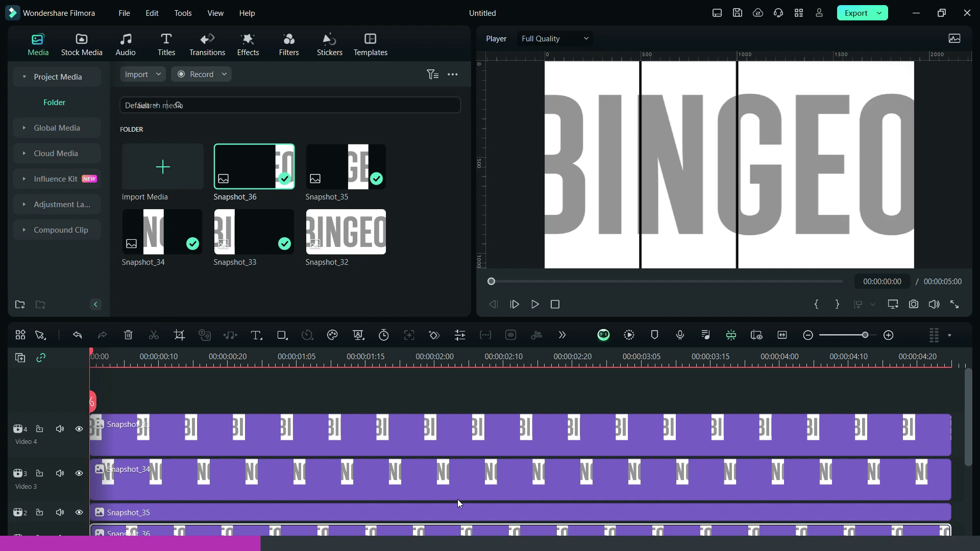
Enable a black drop shadow on the Snapshot_33 clip on track 4.
{"action": "left_click", "coordinate": [807, 336]}
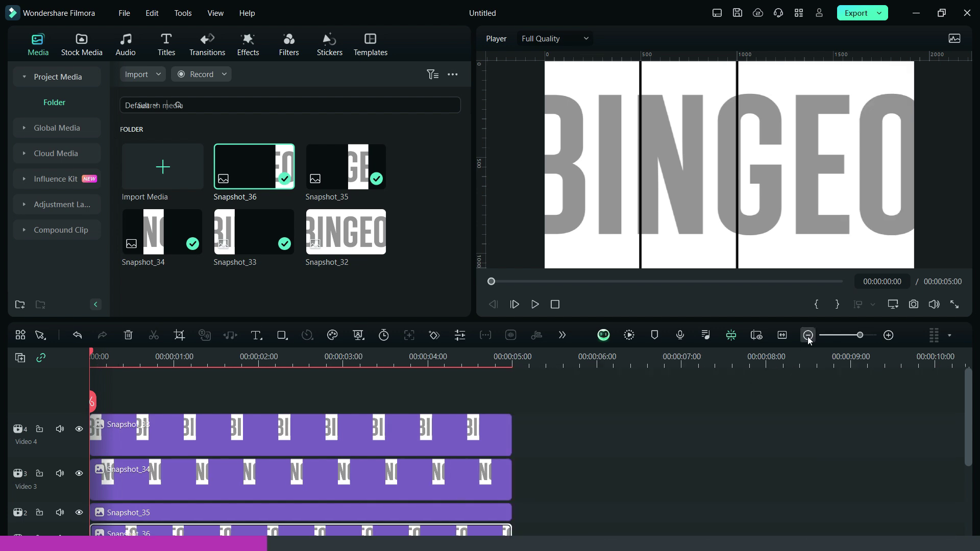
{"action": "double_click", "coordinate": [285, 429]}
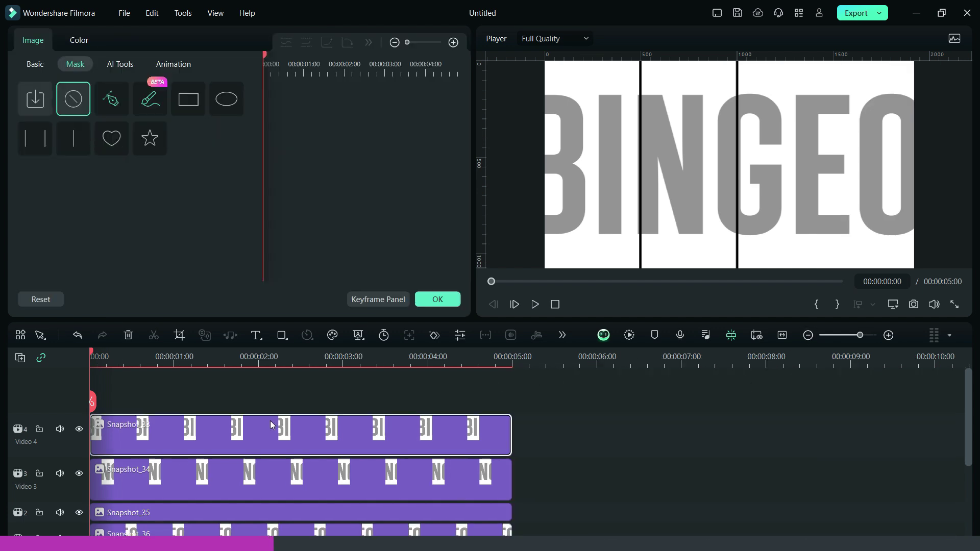
{"action": "left_click", "coordinate": [35, 65]}
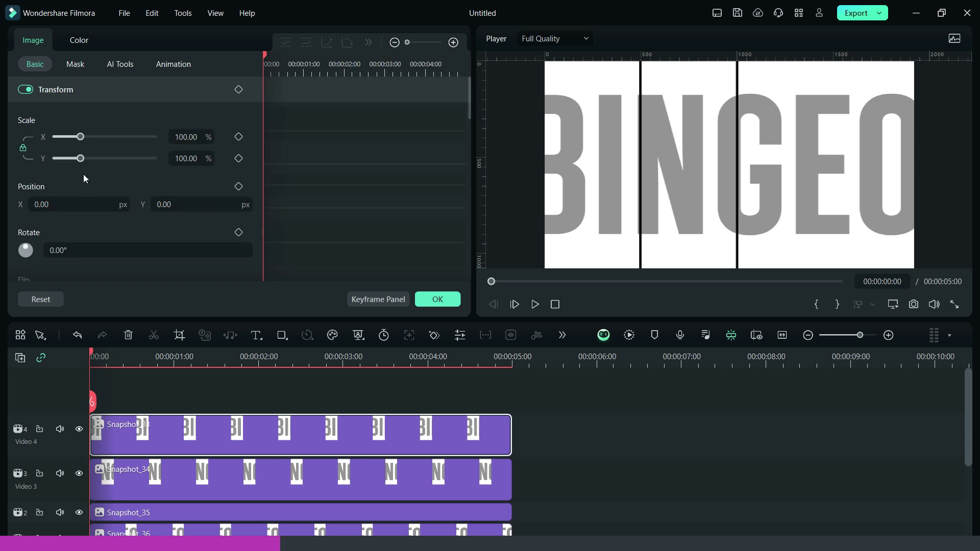
{"action": "scroll", "coordinate": [98, 221], "scroll_direction": "down", "scroll_amount": 10}
{"action": "scroll", "coordinate": [100, 219], "scroll_direction": "down", "scroll_amount": 3}
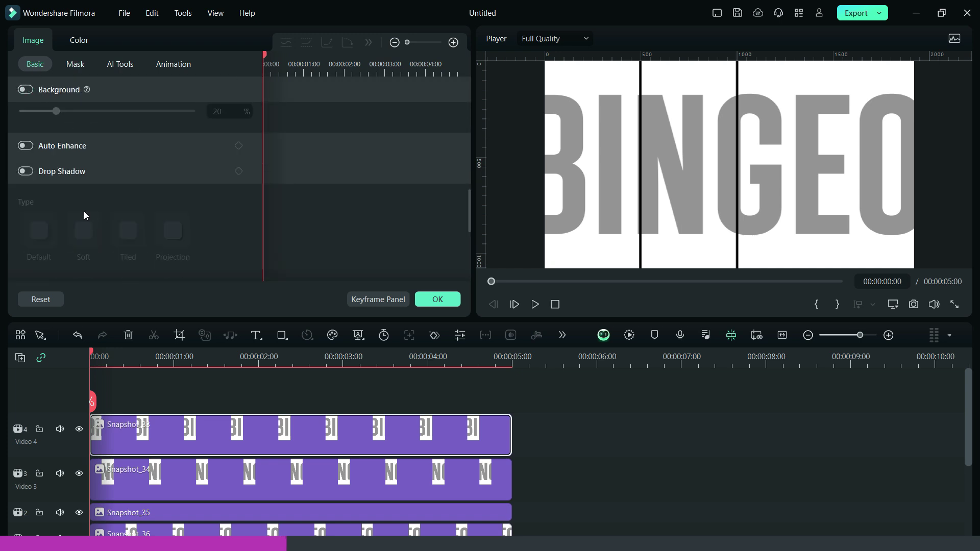
{"action": "left_click", "coordinate": [18, 172]}
{"action": "scroll", "coordinate": [52, 209], "scroll_direction": "down", "scroll_amount": 5}
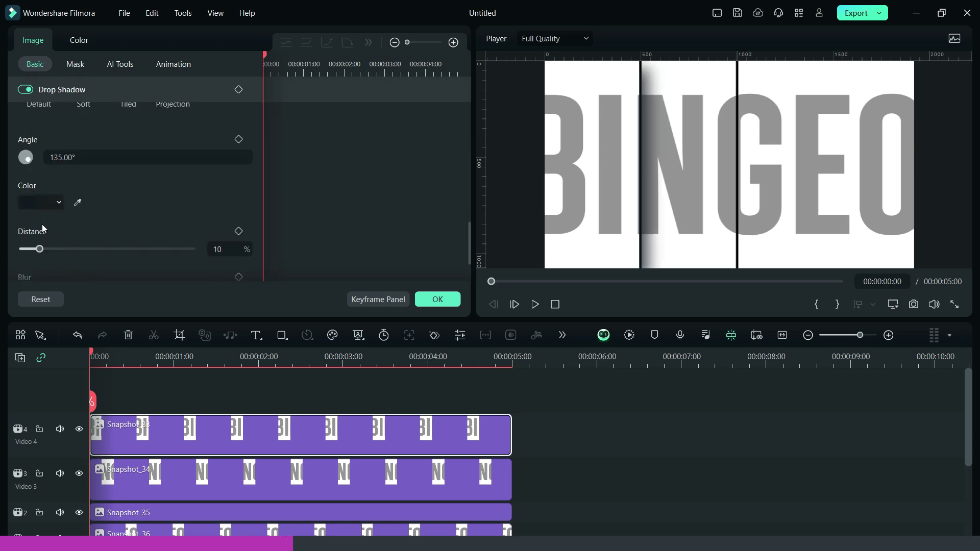
{"action": "left_click", "coordinate": [56, 204]}
{"action": "left_click", "coordinate": [43, 311]}
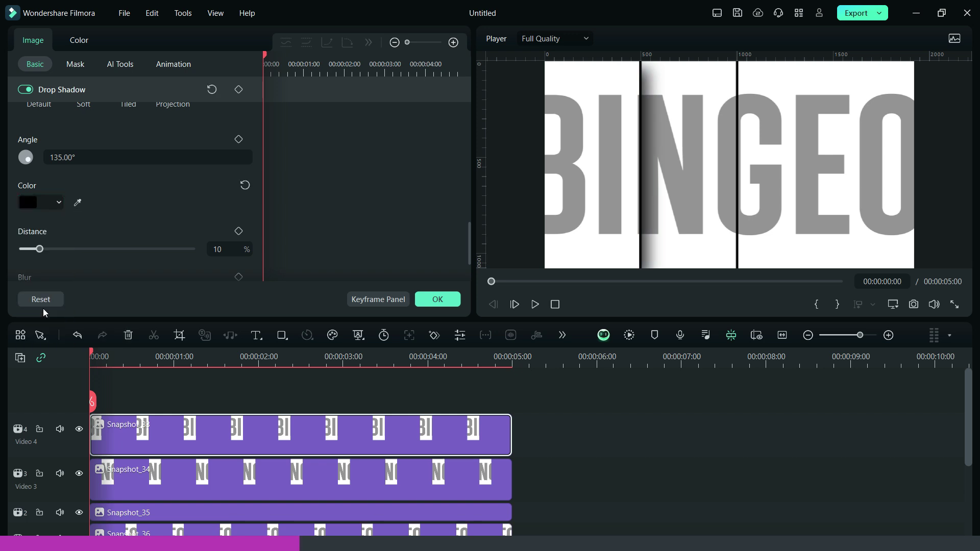
Set the Snapshot_33 drop shadow to 17% distance, 50% blur and 100% opacity.
{"action": "left_click_drag", "start_coordinate": [39, 248], "coordinate": [59, 268]}
{"action": "scroll", "coordinate": [87, 222], "scroll_direction": "down", "scroll_amount": 1}
{"action": "left_click_drag", "start_coordinate": [90, 120], "coordinate": [82, 123]}
{"action": "left_click_drag", "start_coordinate": [59, 256], "coordinate": [73, 256]}
{"action": "scroll", "coordinate": [138, 227], "scroll_direction": "down", "scroll_amount": 1}
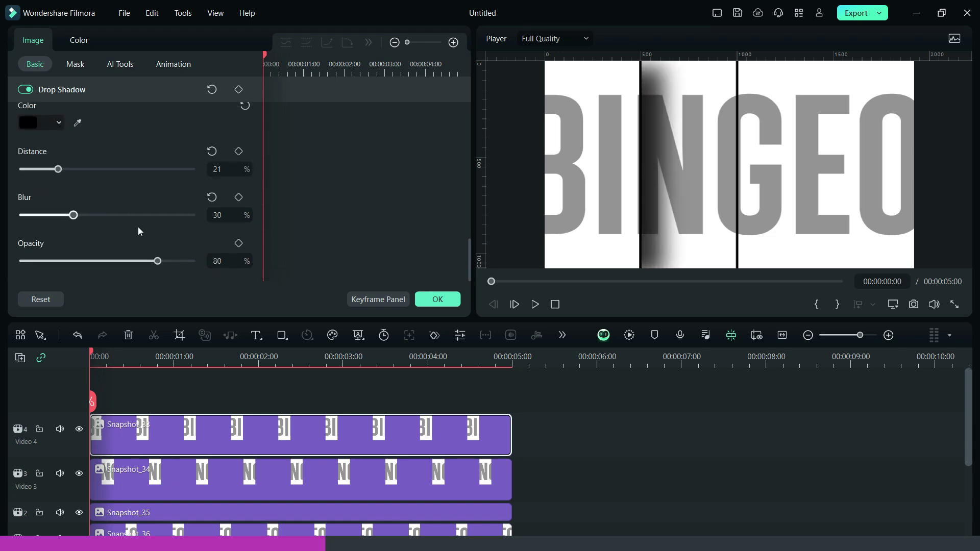
{"action": "left_click_drag", "start_coordinate": [77, 217], "coordinate": [108, 217]}
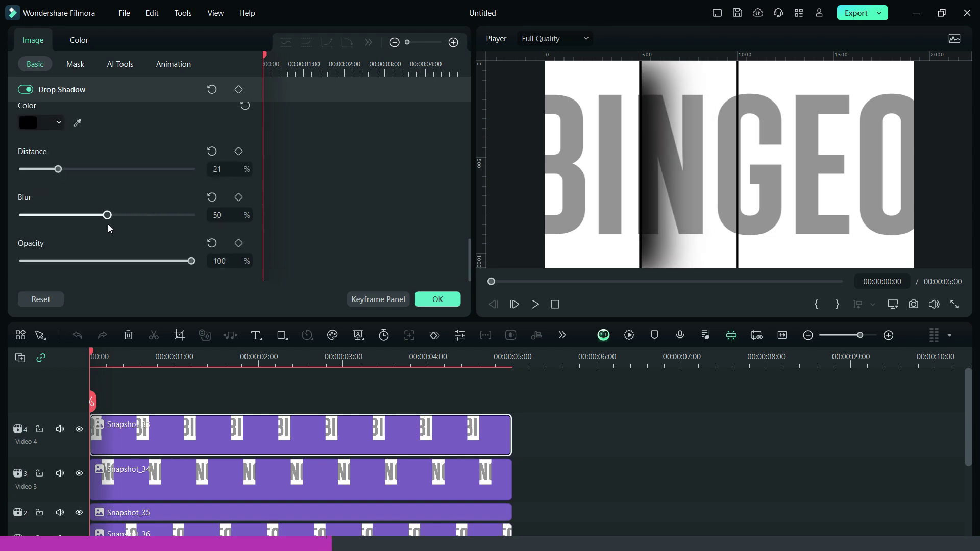
{"action": "mouse_move", "coordinate": [58, 170]}
{"action": "left_mouse_down"}
{"action": "mouse_move", "coordinate": [43, 174]}
{"action": "mouse_move", "coordinate": [53, 179]}
{"action": "left_mouse_up"}
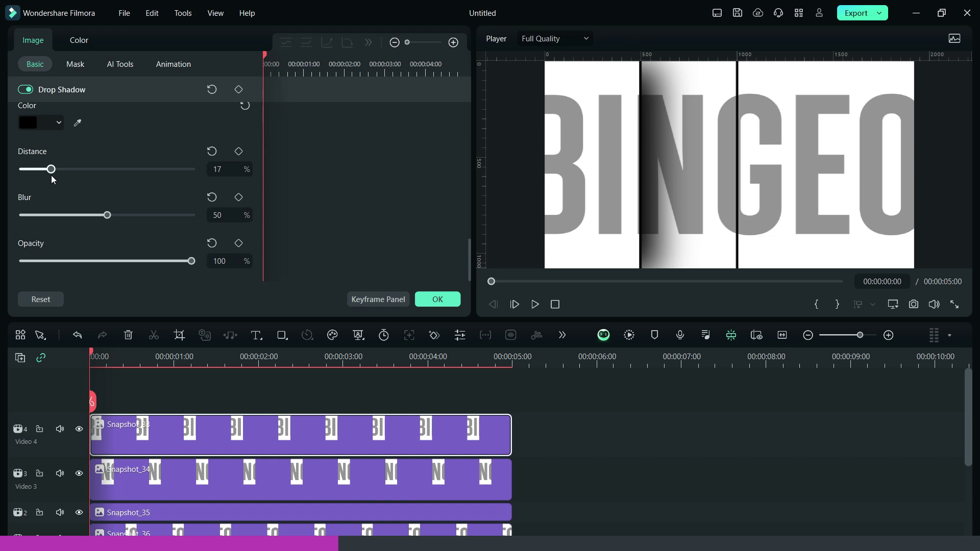
Shift the Snapshot_34 clip horizontally to an X position of -11 px to close the gap beside the first strip.
{"action": "left_click", "coordinate": [129, 474]}
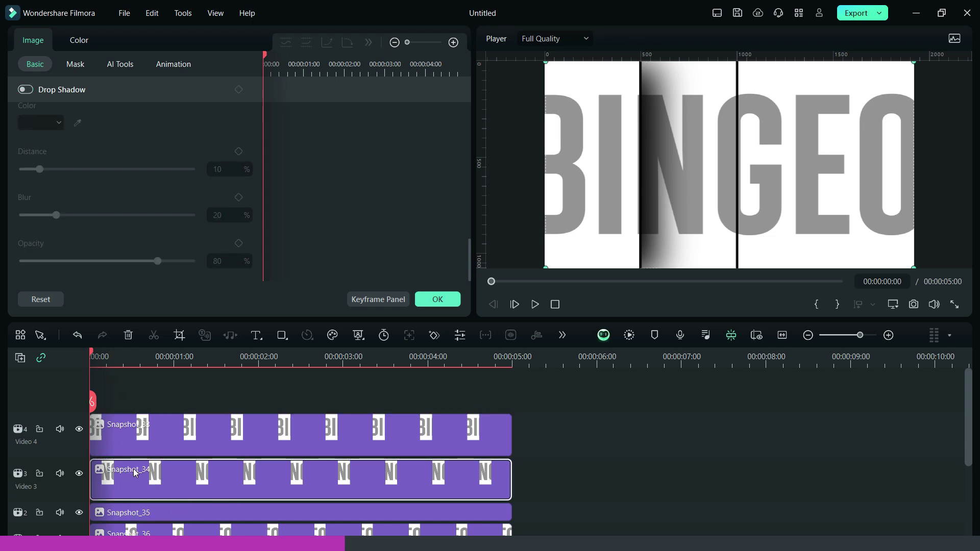
{"action": "scroll", "coordinate": [127, 222], "scroll_direction": "up", "scroll_amount": 10}
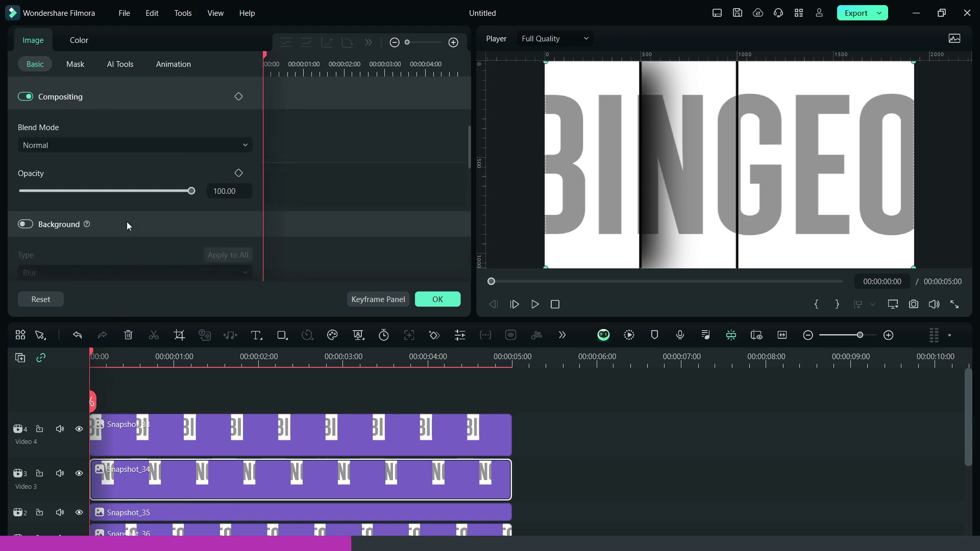
{"action": "left_click_drag", "start_coordinate": [92, 208], "coordinate": [87, 207]}
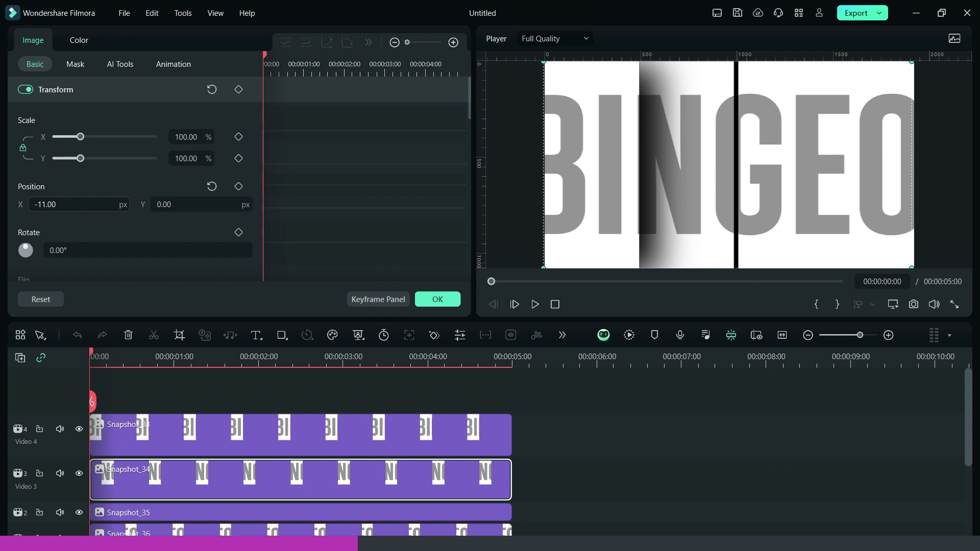
Enable a drop shadow on the Snapshot_34 clip and set its color to black.
{"action": "scroll", "coordinate": [123, 232], "scroll_direction": "down", "scroll_amount": 10}
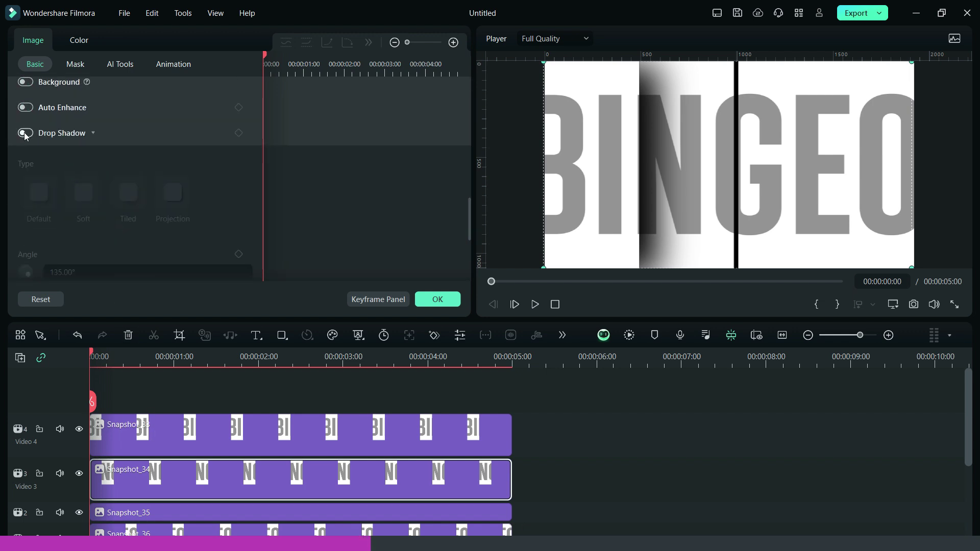
{"action": "left_click", "coordinate": [25, 133]}
{"action": "scroll", "coordinate": [38, 245], "scroll_direction": "down", "scroll_amount": 3}
{"action": "left_click", "coordinate": [40, 241]}
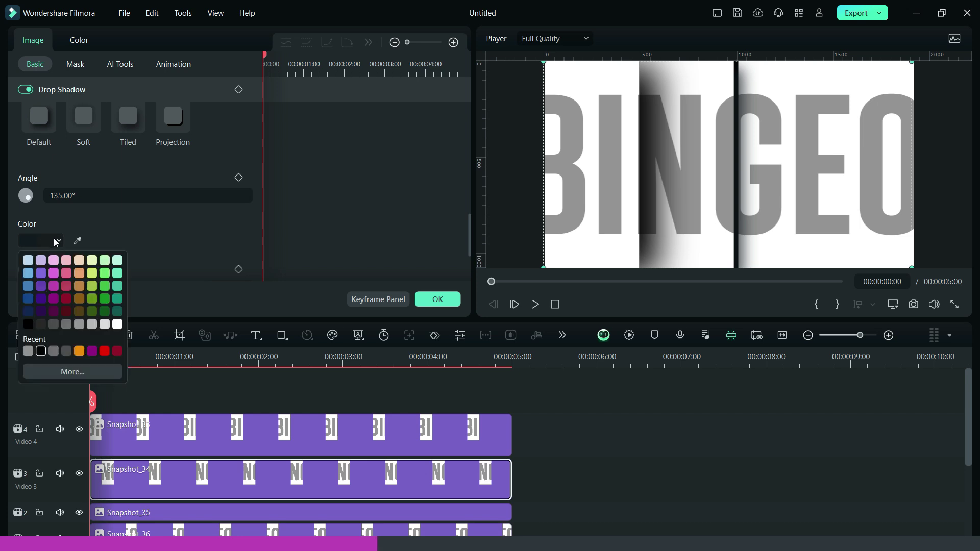
{"action": "left_click", "coordinate": [28, 324]}
Set the Snapshot_34 drop shadow to 19% distance, 33% blur and 100% opacity.
{"action": "scroll", "coordinate": [97, 246], "scroll_direction": "down", "scroll_amount": 1}
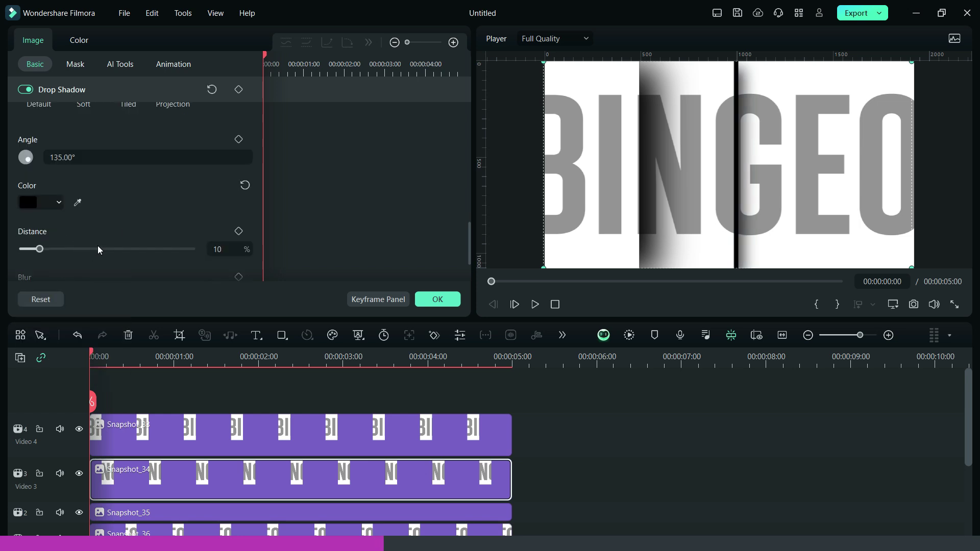
{"action": "left_click_drag", "start_coordinate": [39, 249], "coordinate": [51, 249]}
{"action": "scroll", "coordinate": [57, 260], "scroll_direction": "down", "scroll_amount": 1}
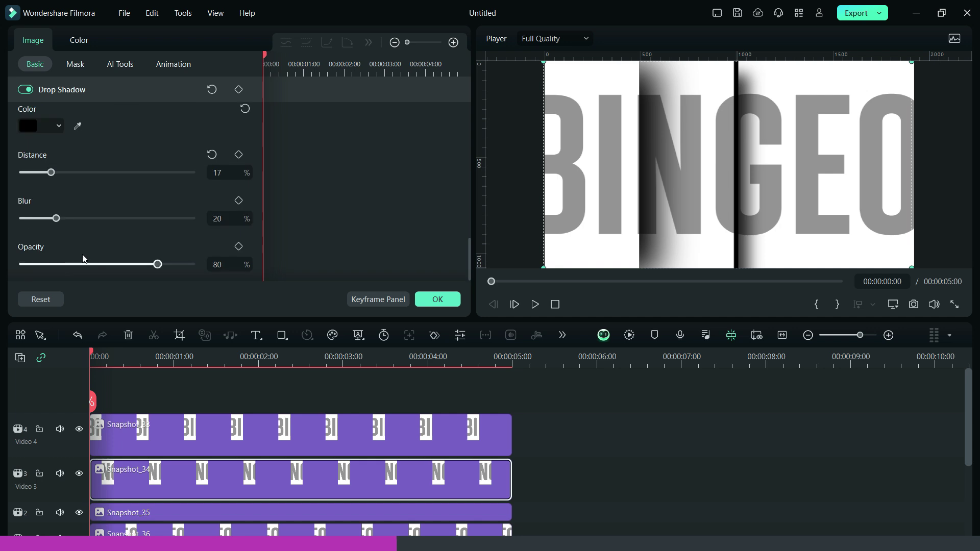
{"action": "left_click_drag", "start_coordinate": [156, 265], "coordinate": [191, 265]}
{"action": "left_click_drag", "start_coordinate": [60, 220], "coordinate": [78, 220]}
{"action": "left_click_drag", "start_coordinate": [58, 175], "coordinate": [62, 174]}
Shift the Snapshot_35 clip on track 2 left along X to close the gap beside the second strip.
{"action": "scroll", "coordinate": [116, 435], "scroll_direction": "down", "scroll_amount": 1}
{"action": "scroll", "coordinate": [116, 435], "scroll_direction": "down", "scroll_amount": 1}
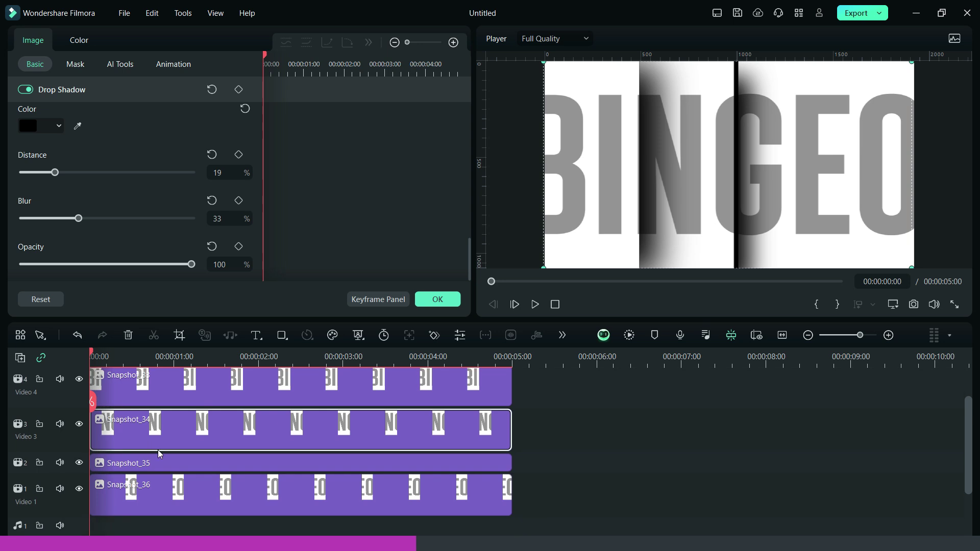
{"action": "left_click", "coordinate": [164, 462]}
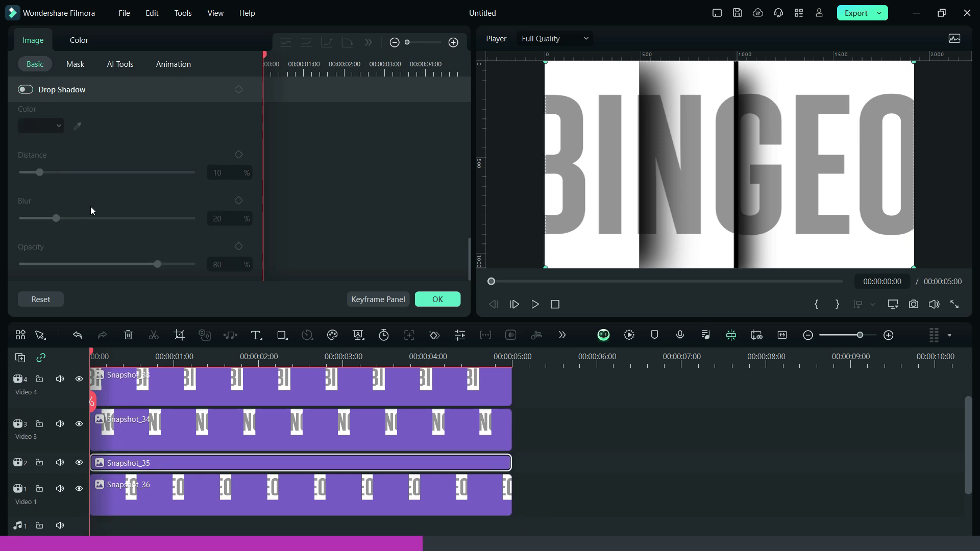
{"action": "scroll", "coordinate": [84, 162], "scroll_direction": "up", "scroll_amount": 5}
{"action": "scroll", "coordinate": [84, 162], "scroll_direction": "up", "scroll_amount": 3}
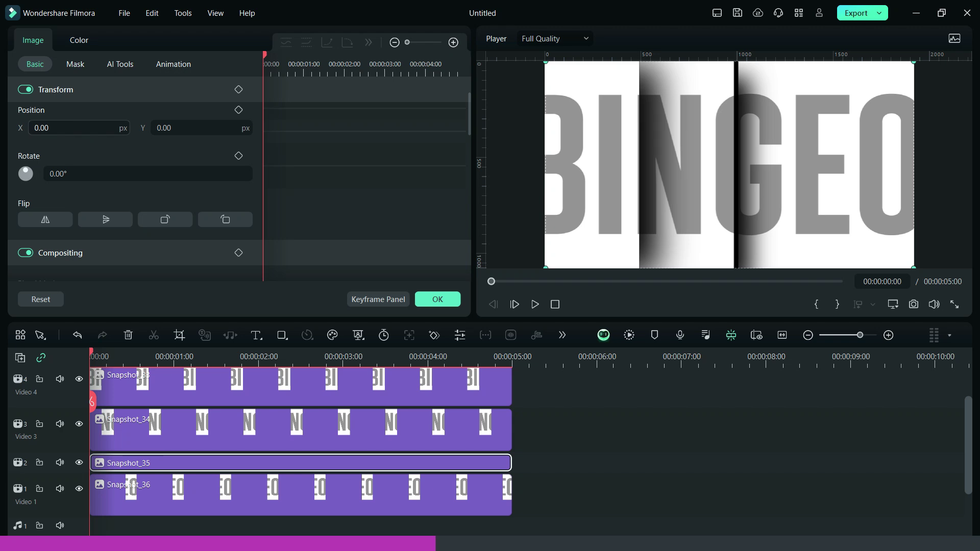
{"action": "mouse_move", "coordinate": [81, 131]}
{"action": "left_mouse_down"}
{"action": "mouse_move", "coordinate": [66, 130]}
{"action": "mouse_move", "coordinate": [85, 126]}
{"action": "left_mouse_up"}
Turn on the drop shadow for the Snapshot_35 clip with black as its color.
{"action": "scroll", "coordinate": [97, 149], "scroll_direction": "down", "scroll_amount": 6}
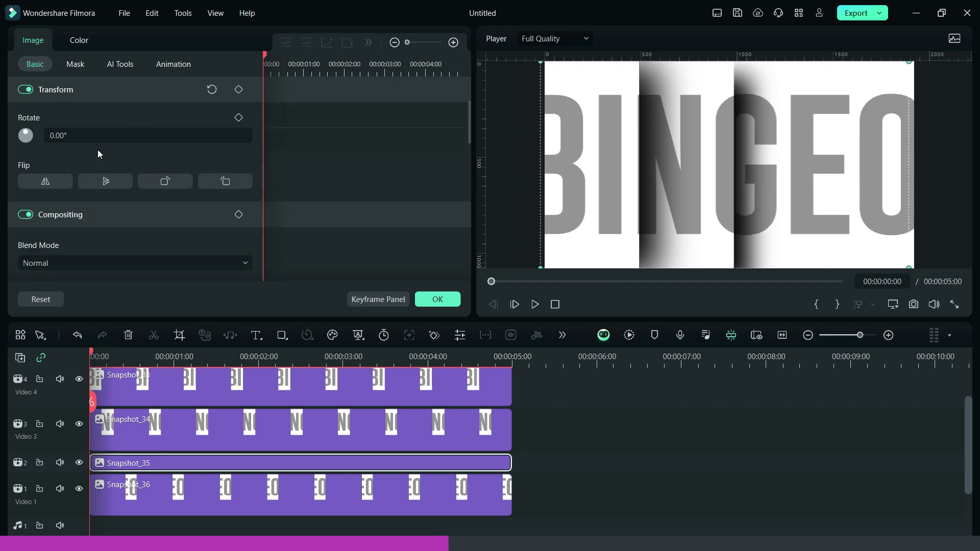
{"action": "left_click", "coordinate": [30, 172]}
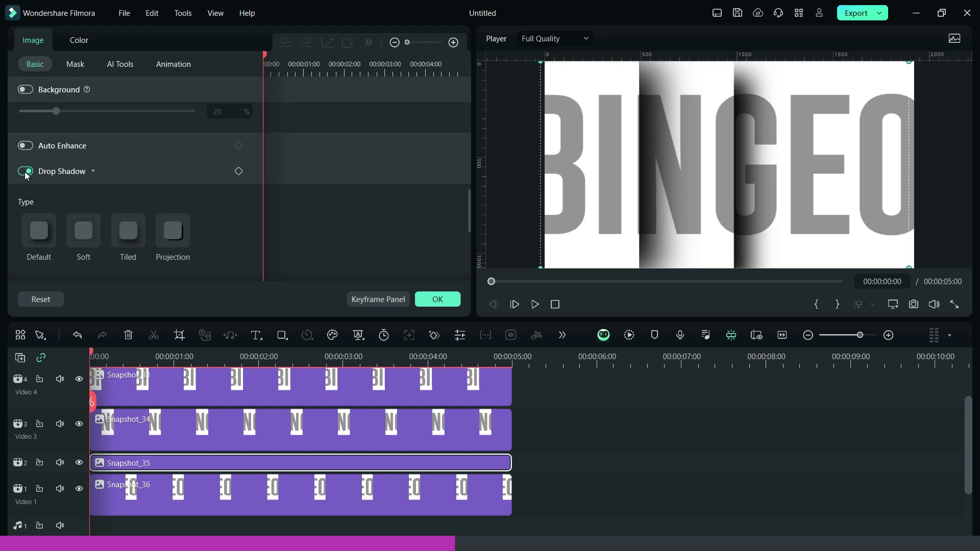
{"action": "scroll", "coordinate": [26, 172], "scroll_direction": "down", "scroll_amount": 3}
{"action": "scroll", "coordinate": [38, 238], "scroll_direction": "down", "scroll_amount": 1}
{"action": "left_click", "coordinate": [55, 241]}
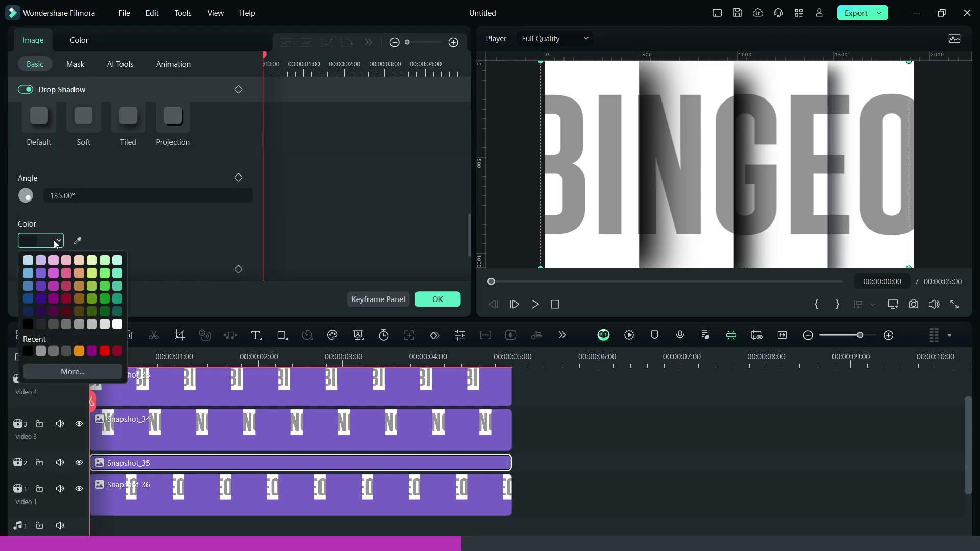
{"action": "left_click", "coordinate": [28, 351]}
Set the Snapshot_35 drop shadow to 100% opacity, 14% distance and a 99.45° angle, and increase its blur.
{"action": "scroll", "coordinate": [93, 254], "scroll_direction": "down", "scroll_amount": 2}
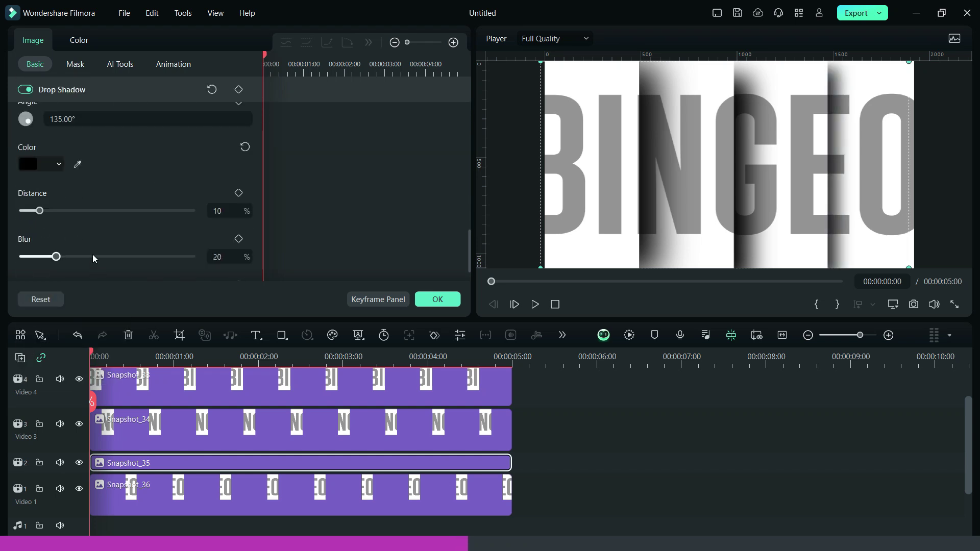
{"action": "scroll", "coordinate": [143, 255], "scroll_direction": "down", "scroll_amount": 1}
{"action": "left_click", "coordinate": [190, 261]}
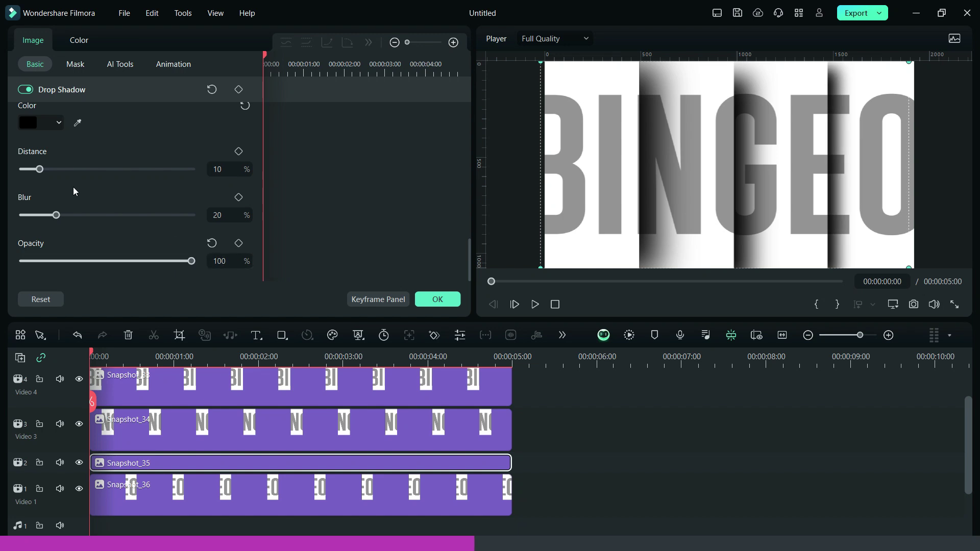
{"action": "left_click_drag", "start_coordinate": [40, 169], "coordinate": [46, 170]}
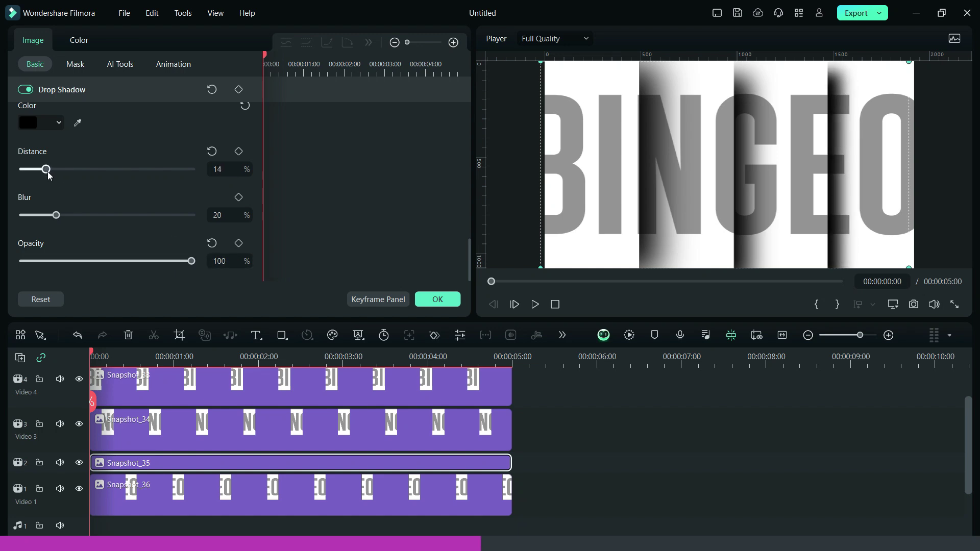
{"action": "left_click_drag", "start_coordinate": [57, 215], "coordinate": [80, 219]}
{"action": "scroll", "coordinate": [105, 186], "scroll_direction": "up", "scroll_amount": 2}
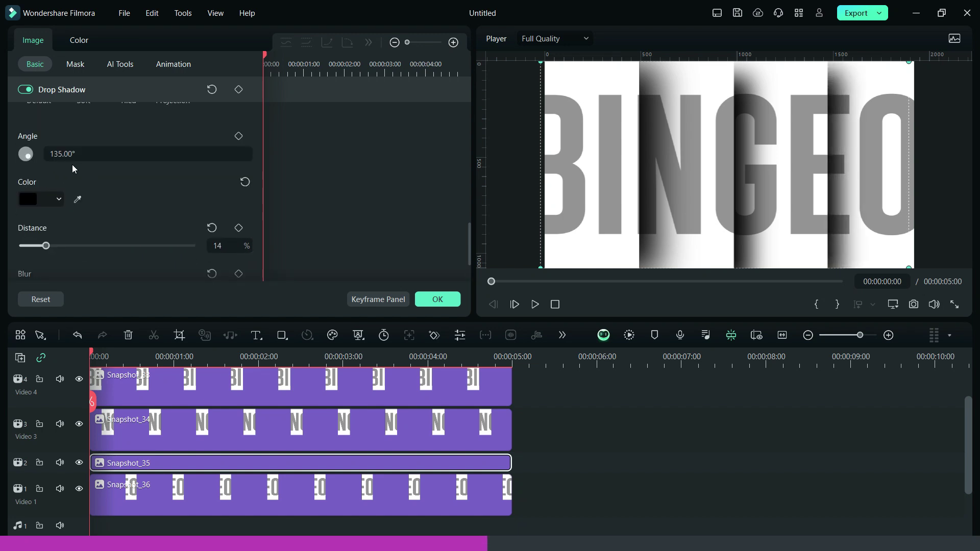
{"action": "left_click_drag", "start_coordinate": [28, 159], "coordinate": [31, 154]}
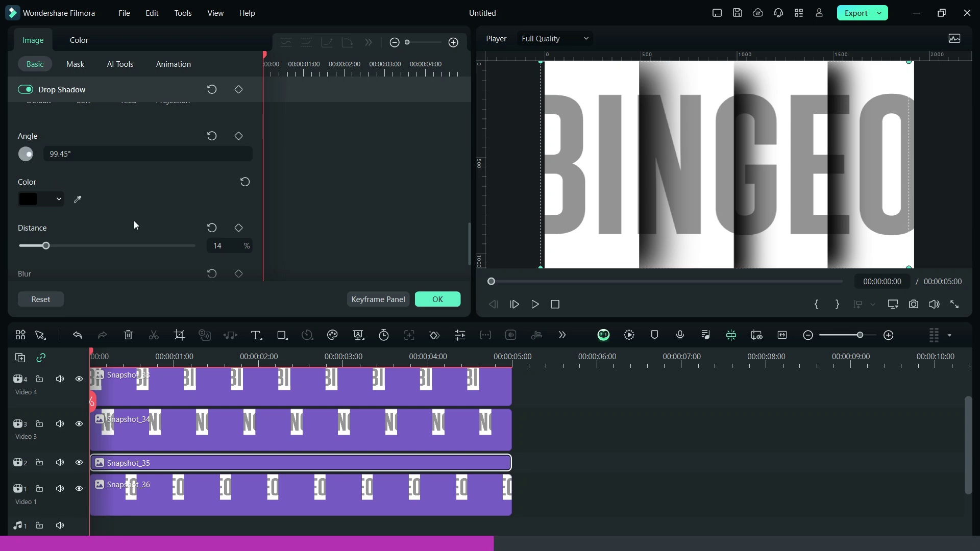
Enable a black drop shadow on the Snapshot_36 clip on track 1 with a 71.56° angle.
{"action": "scroll", "coordinate": [139, 222], "scroll_direction": "down", "scroll_amount": 1}
{"action": "left_click", "coordinate": [160, 494]}
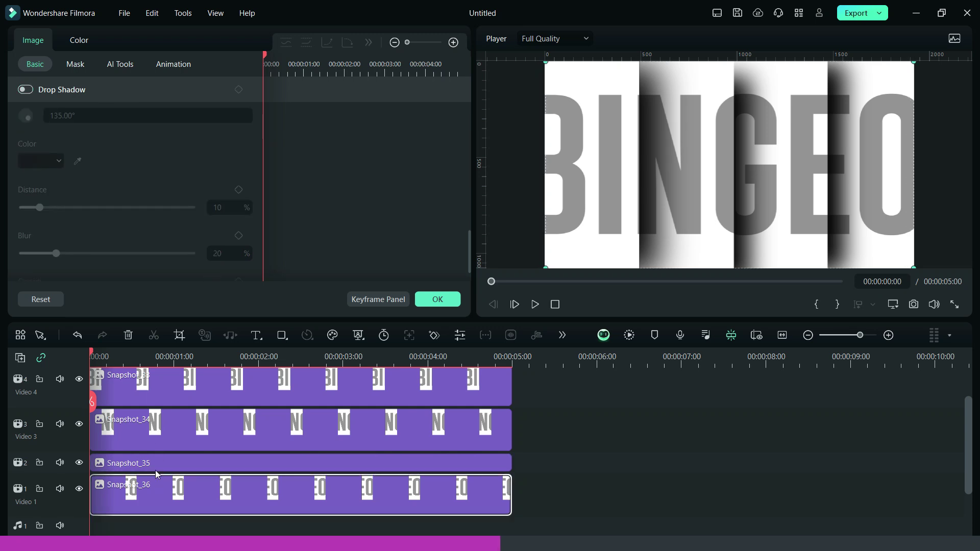
{"action": "scroll", "coordinate": [109, 237], "scroll_direction": "up", "scroll_amount": 1}
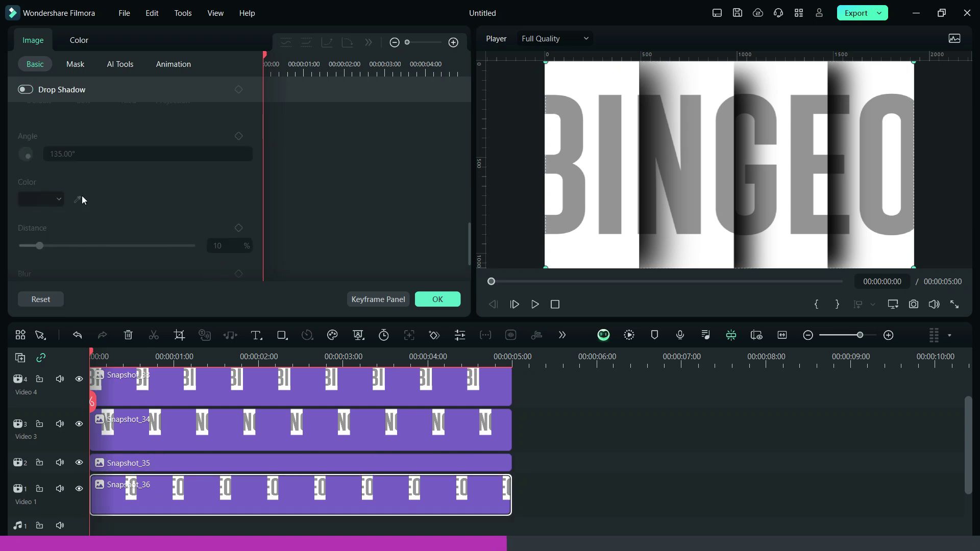
{"action": "left_click", "coordinate": [26, 90]}
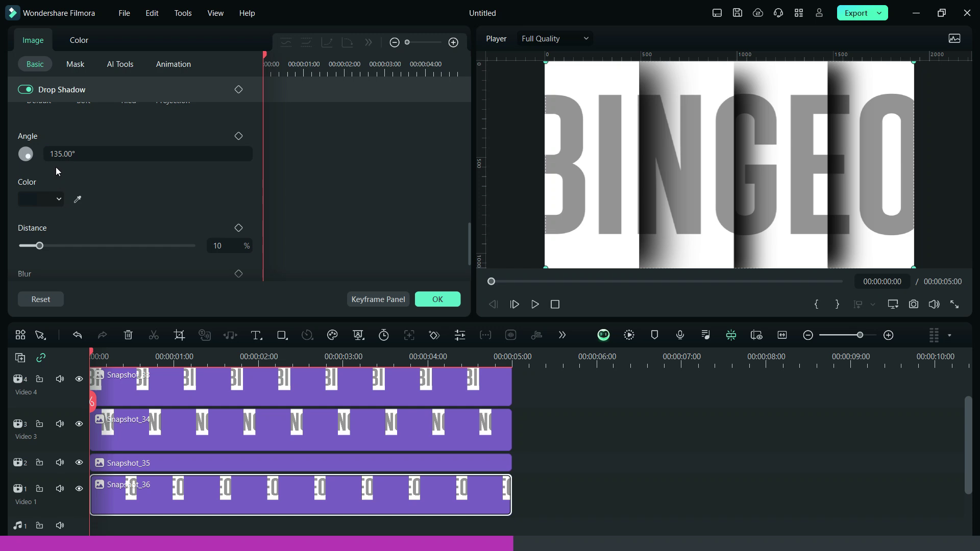
{"action": "left_click_drag", "start_coordinate": [31, 158], "coordinate": [31, 150]}
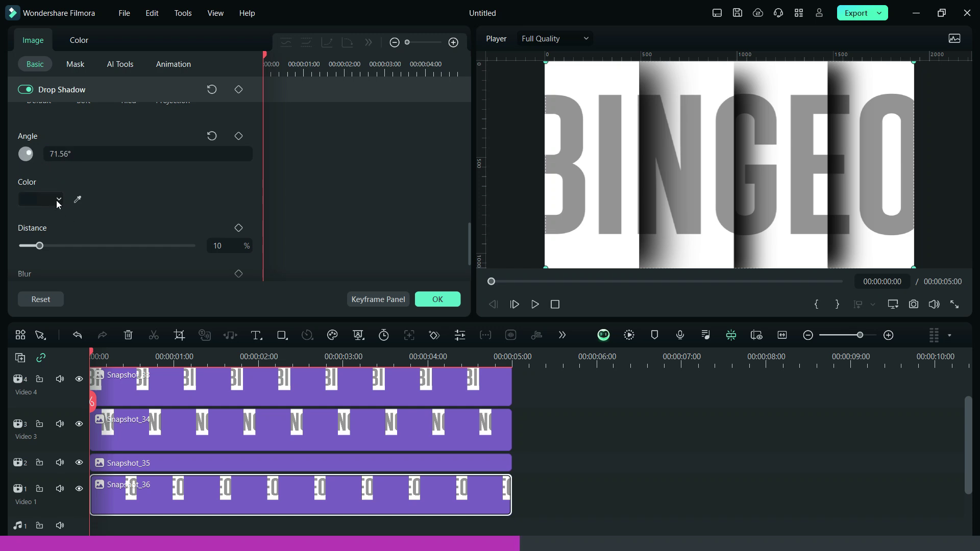
{"action": "left_click", "coordinate": [57, 203]}
{"action": "left_click", "coordinate": [22, 281]}
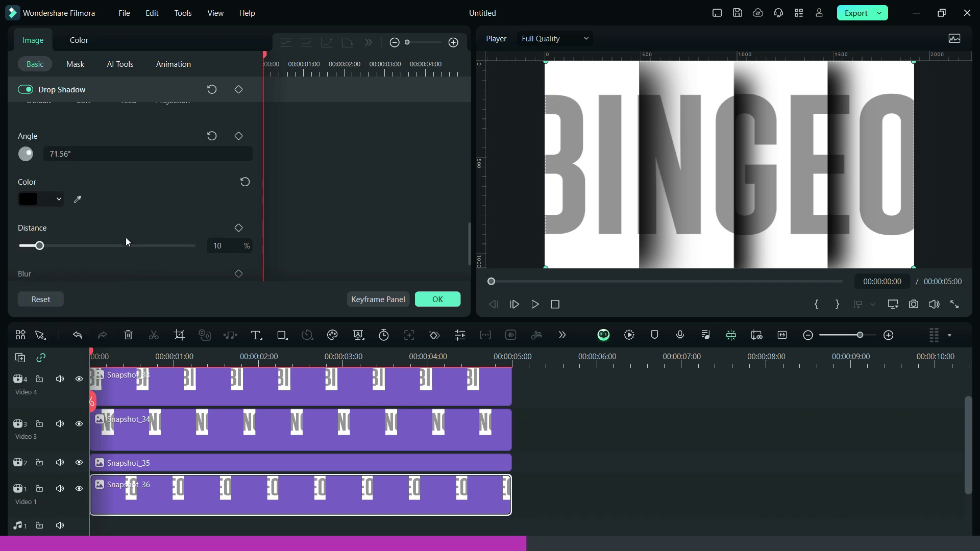
Set the Snapshot_36 drop shadow to 100% opacity and 25% blur, slightly increase its distance, and apply the settings.
{"action": "scroll", "coordinate": [182, 215], "scroll_direction": "down", "scroll_amount": 2}
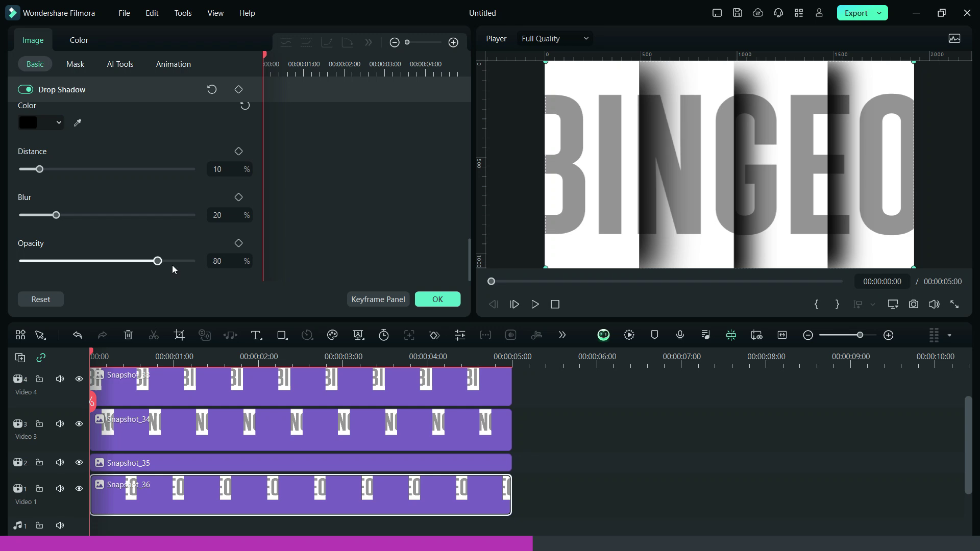
{"action": "left_click_drag", "start_coordinate": [173, 263], "coordinate": [188, 256]}
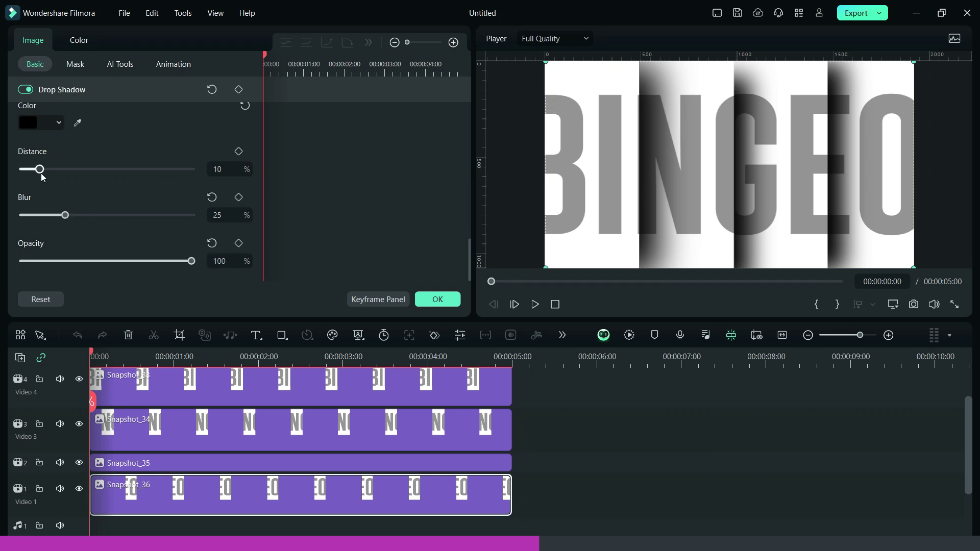
{"action": "left_click_drag", "start_coordinate": [42, 174], "coordinate": [47, 175]}
{"action": "left_click", "coordinate": [438, 299]}
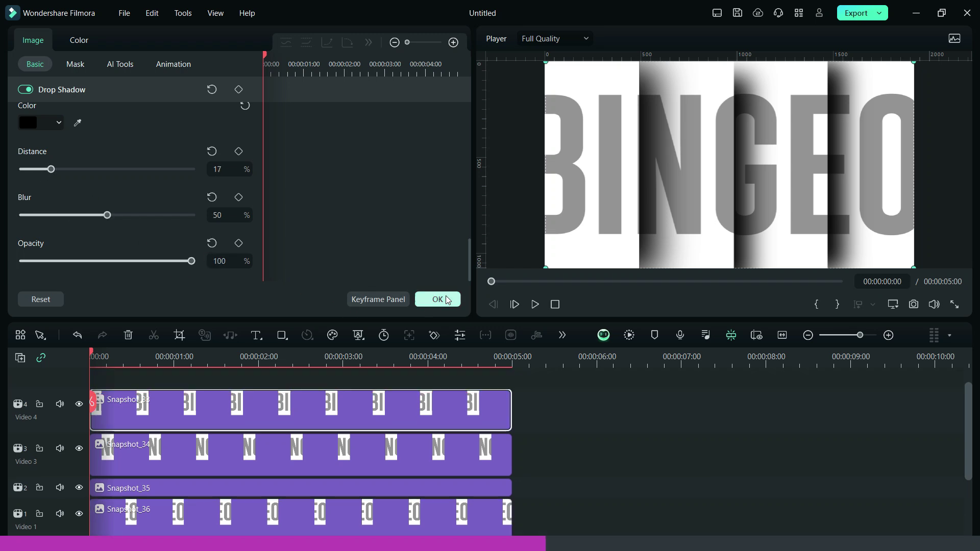
Search the effects for CORNER PIN and apply the Corner Pin effect to the clip on the Video 4 track.
{"action": "left_click", "coordinate": [262, 45]}
{"action": "left_click", "coordinate": [257, 74]}
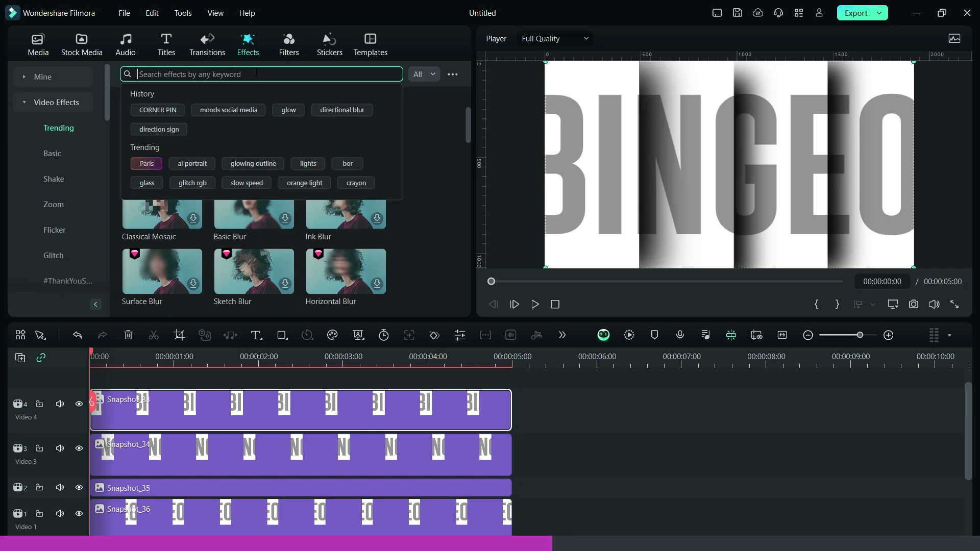
{"action": "type", "text": "CORNER PIN"}
{"action": "key", "text": "Return"}
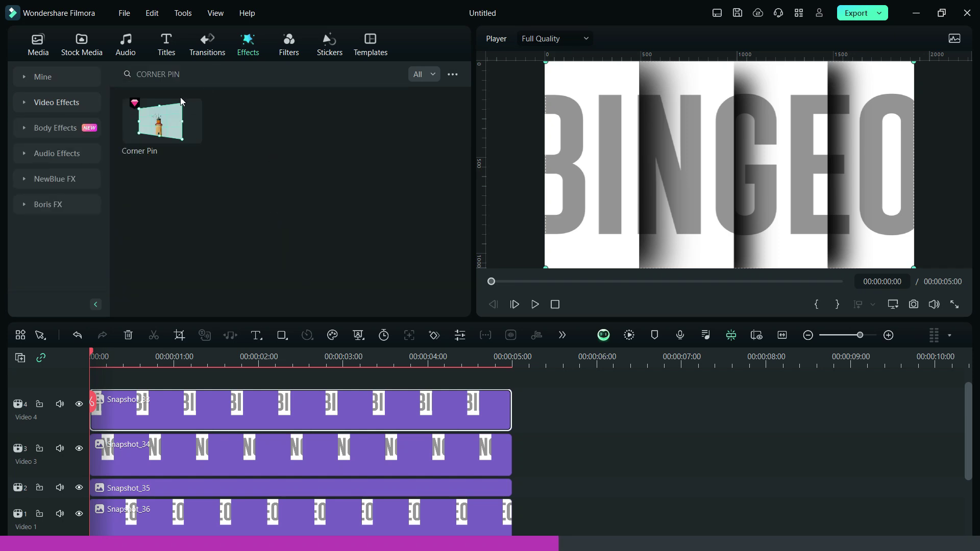
{"action": "left_click_drag", "start_coordinate": [163, 121], "coordinate": [143, 406]}
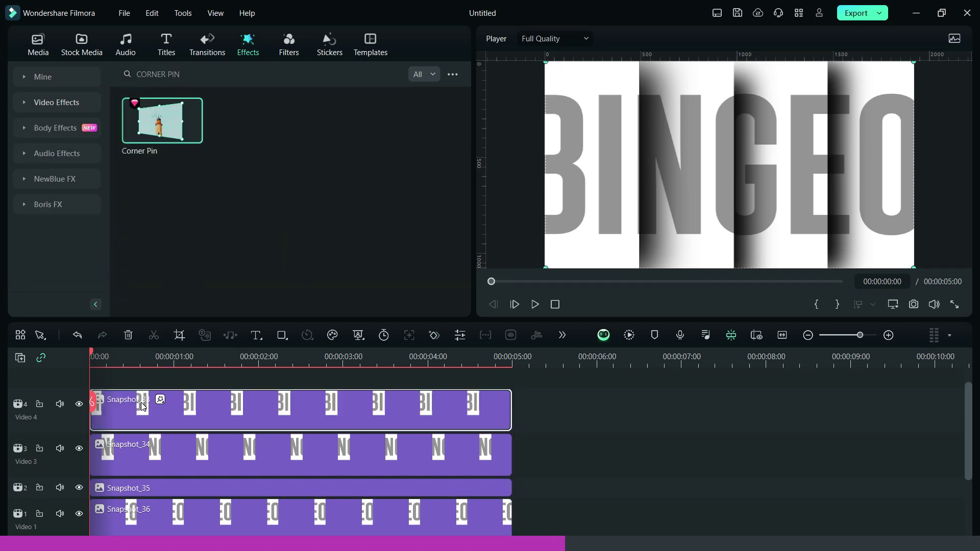
Add Corner Pin keyframes for all four corners at the start of the Video 4 clip.
{"action": "double_click", "coordinate": [143, 406]}
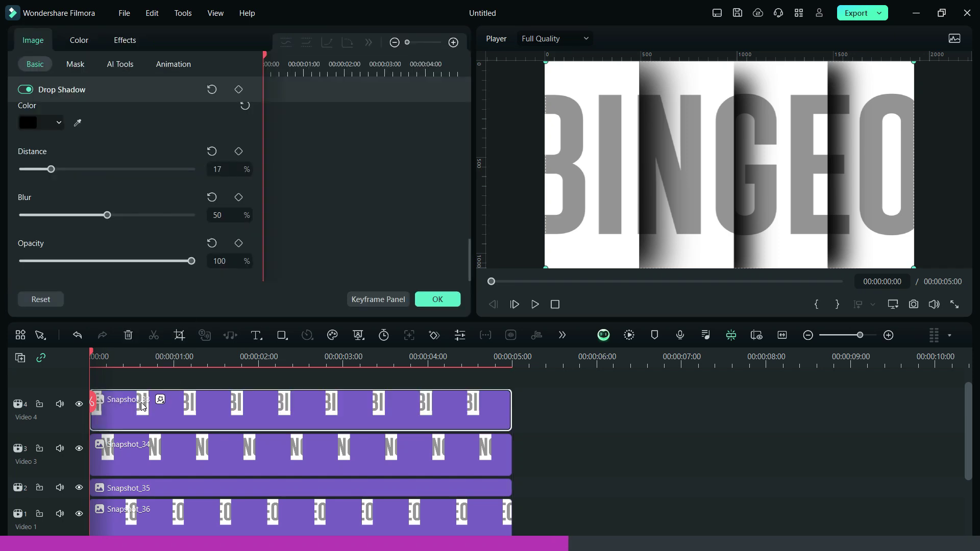
{"action": "left_click", "coordinate": [124, 40]}
{"action": "left_click", "coordinate": [239, 122]}
{"action": "left_click", "coordinate": [239, 167]}
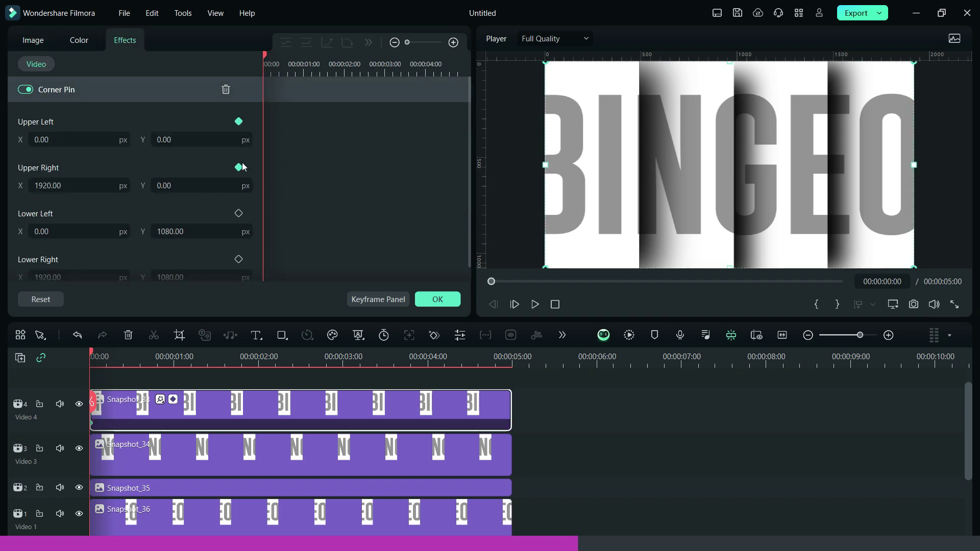
{"action": "left_click", "coordinate": [238, 259]}
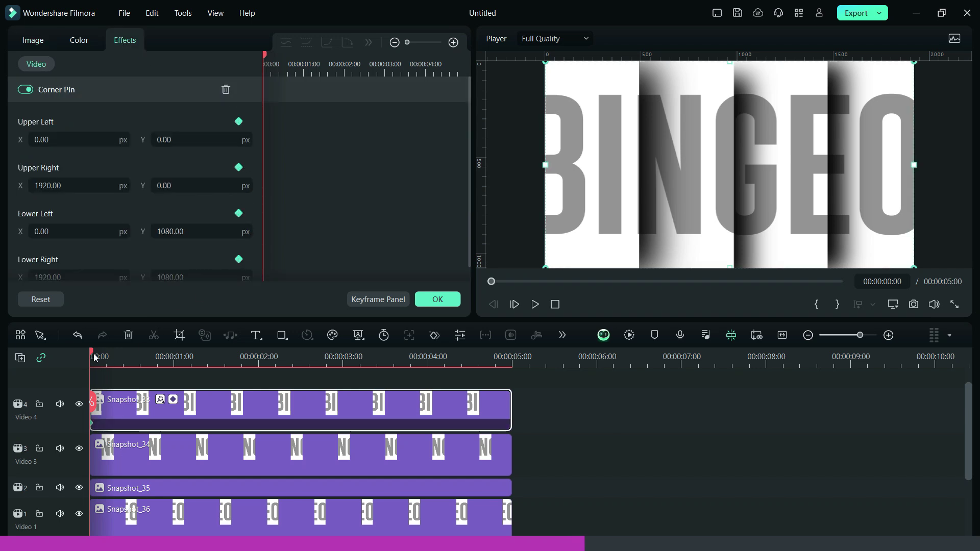
Set the Video 4 clip's Corner Pin Lower Right Y to 1700 px and Upper Right Y to -1700 px.
{"action": "scroll", "coordinate": [155, 237], "scroll_direction": "down", "scroll_amount": 1}
{"action": "left_click", "coordinate": [174, 262]}
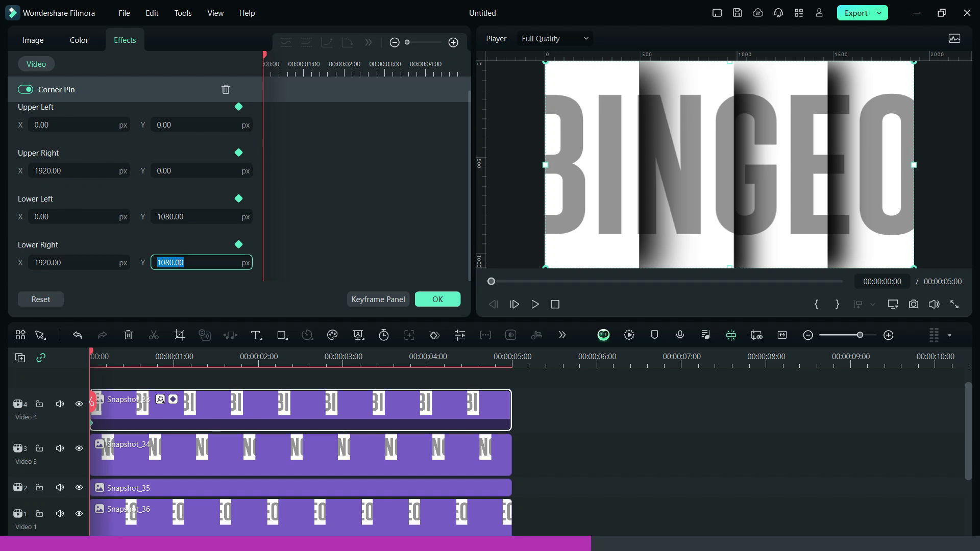
{"action": "type", "text": "1700"}
{"action": "left_click", "coordinate": [190, 171]}
{"action": "type", "text": "-"}
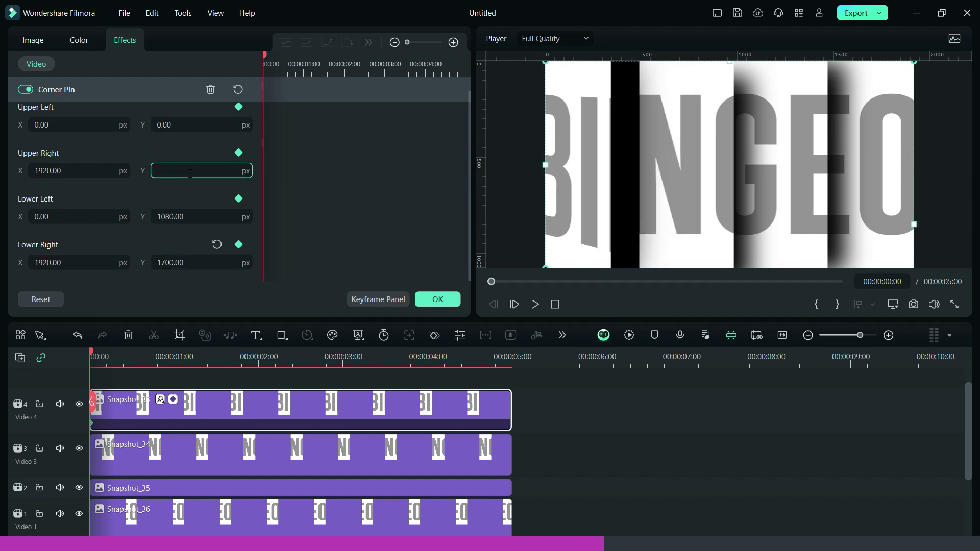
{"action": "type", "text": "1700"}
{"action": "key", "text": "Return"}
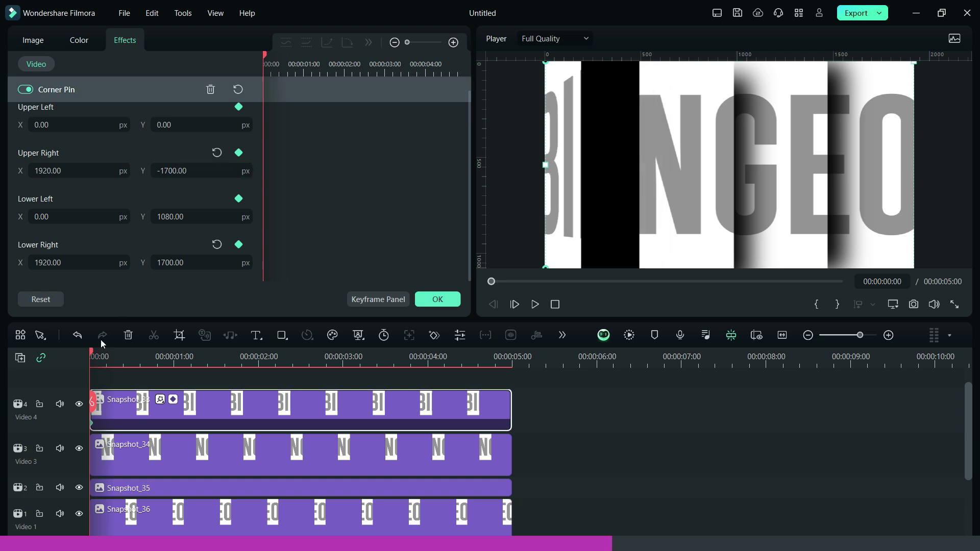
At 00:00:00:10, keyframe all four corners of the Video 4 clip and reset Upper Right and Lower Right to their defaults.
{"action": "left_click", "coordinate": [120, 357]}
{"action": "left_click_drag", "start_coordinate": [121, 359], "coordinate": [123, 359]}
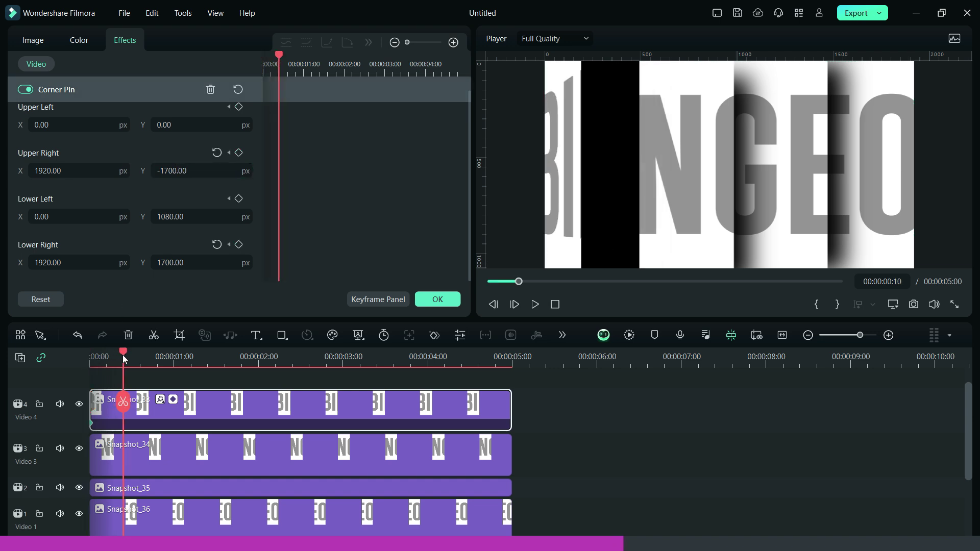
{"action": "left_click", "coordinate": [238, 245]}
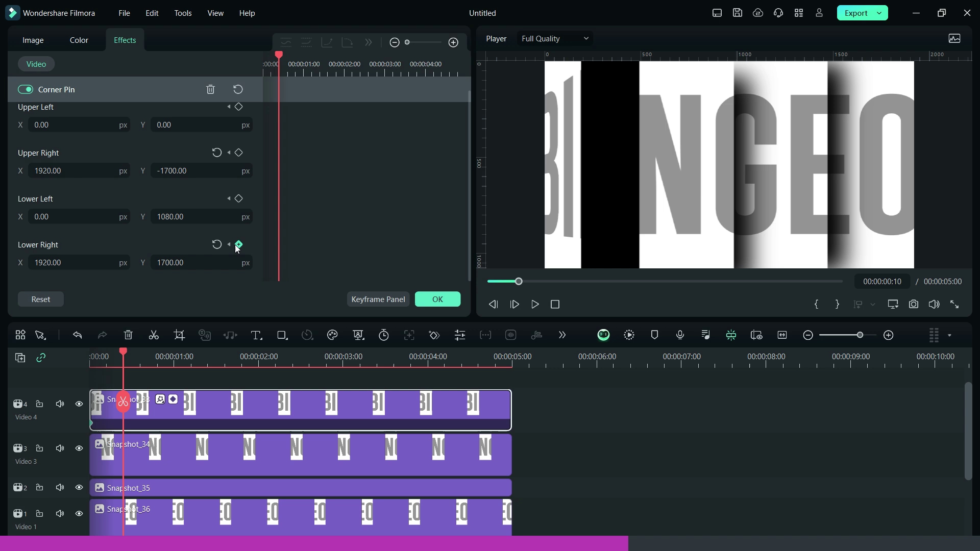
{"action": "left_click", "coordinate": [239, 199]}
{"action": "left_click", "coordinate": [239, 153]}
{"action": "left_click", "coordinate": [239, 107]}
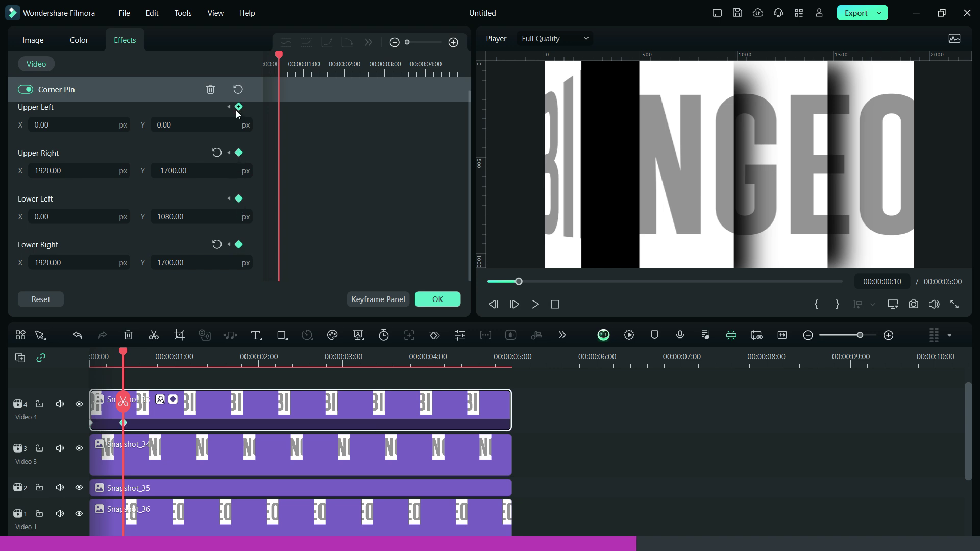
{"action": "left_click", "coordinate": [216, 152]}
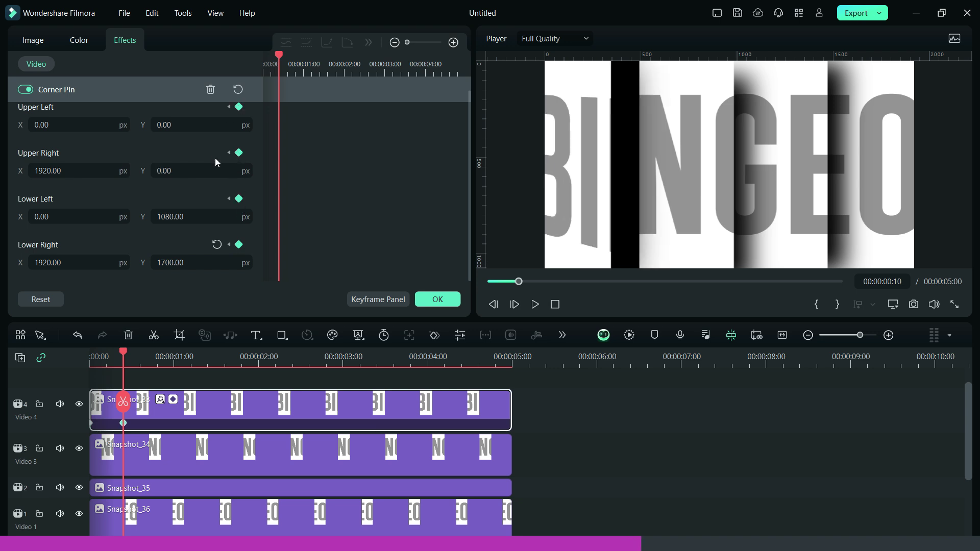
{"action": "left_click", "coordinate": [217, 244]}
Trim the start of Snapshot_34 to 00:00:00:10 and apply the Corner Pin effect to it.
{"action": "left_click", "coordinate": [170, 460]}
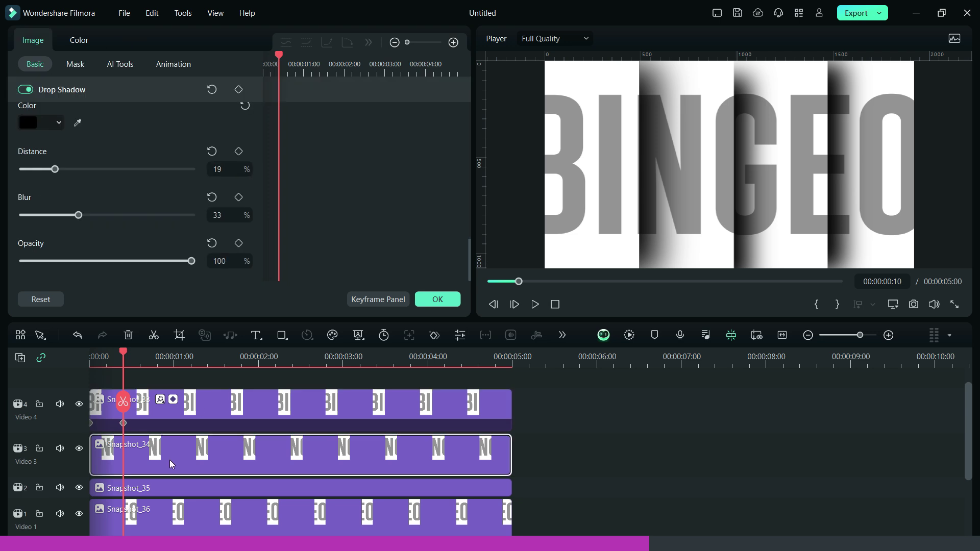
{"action": "left_click_drag", "start_coordinate": [122, 449], "coordinate": [126, 449]}
{"action": "left_click", "coordinate": [438, 299]}
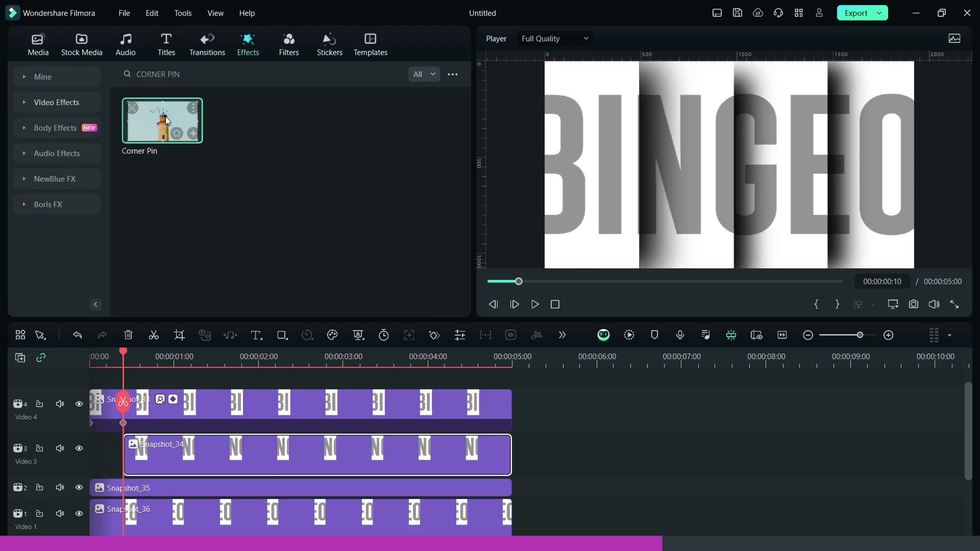
{"action": "left_click_drag", "start_coordinate": [163, 120], "coordinate": [153, 448]}
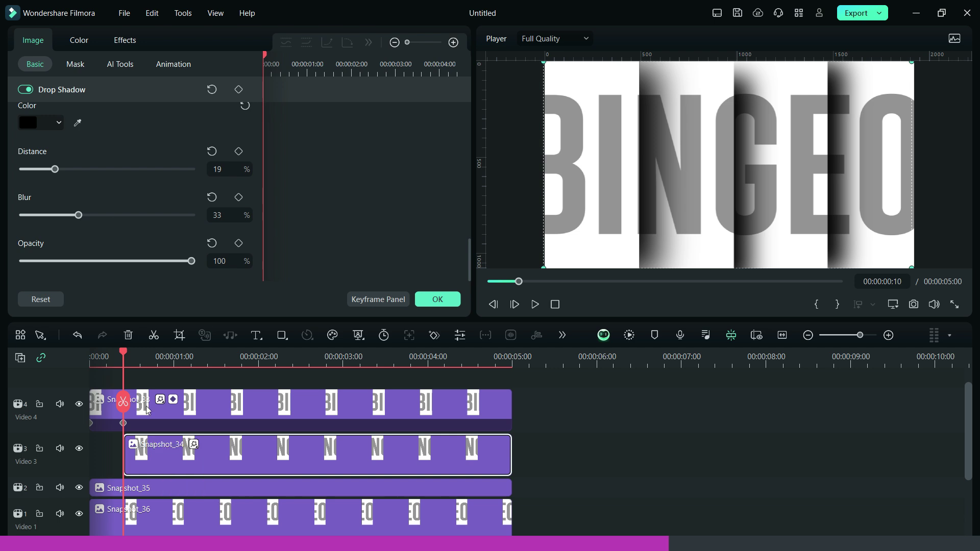
Keyframe all four Corner Pin corners at the start of Snapshot_34, with Lower Right Y at 1700 px and Upper Right Y at -1700 px.
{"action": "left_click", "coordinate": [118, 40]}
{"action": "left_click", "coordinate": [239, 107]}
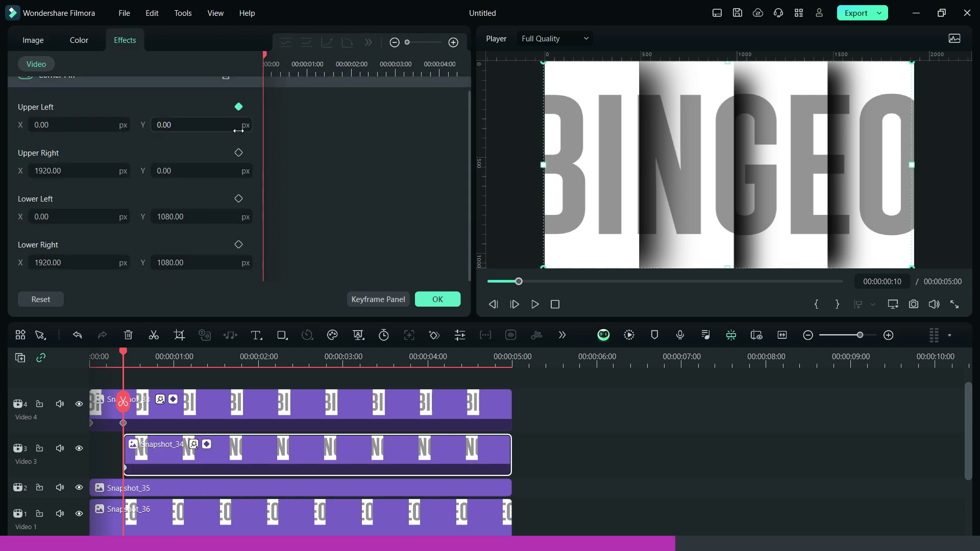
{"action": "left_click", "coordinate": [238, 153]}
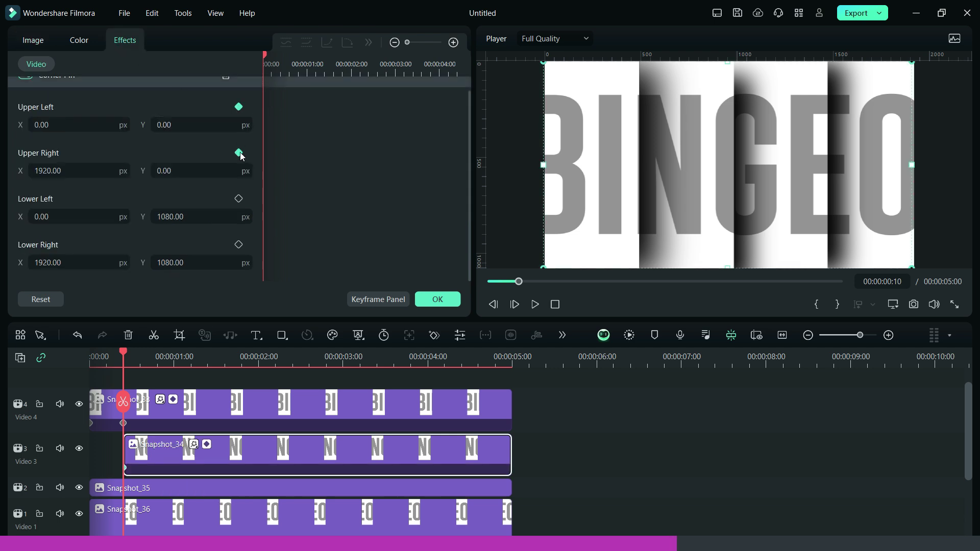
{"action": "left_click", "coordinate": [233, 261]}
{"action": "type", "text": "1700"}
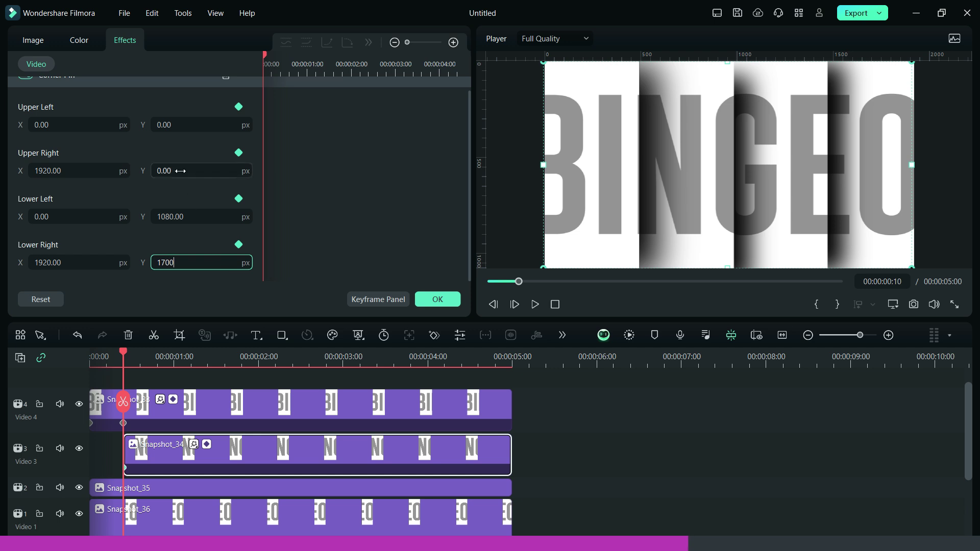
{"action": "key", "text": "Return"}
{"action": "left_click", "coordinate": [180, 171]}
{"action": "type", "text": "-1700"}
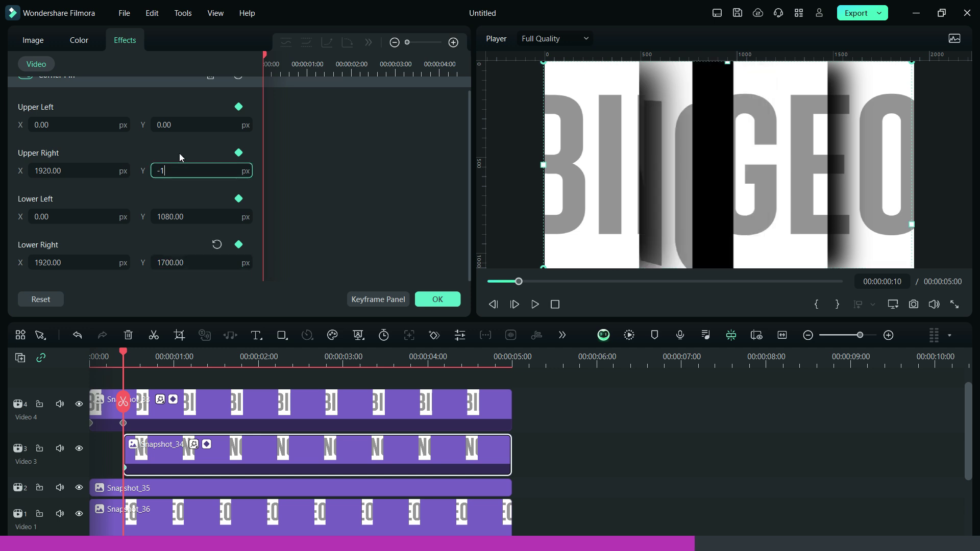
{"action": "key", "text": "Return"}
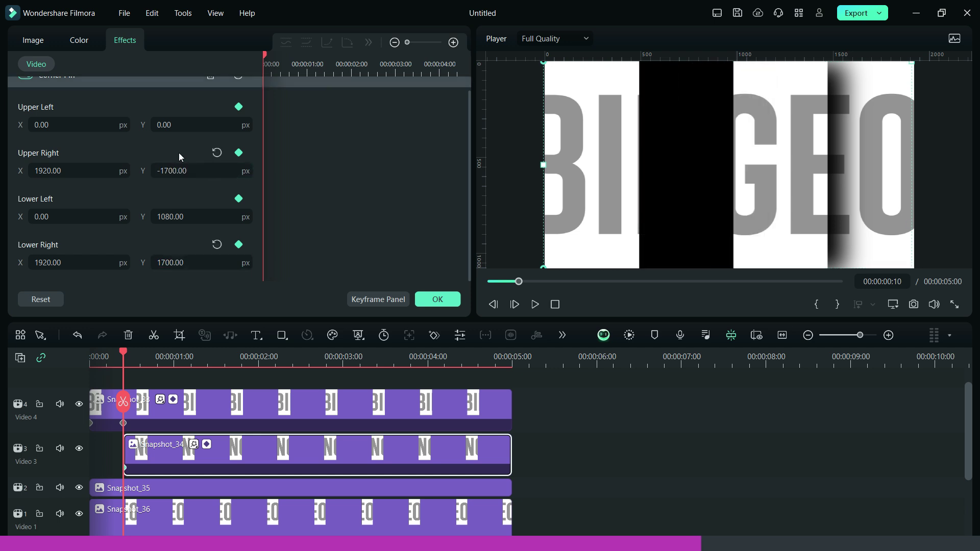
At 00:00:00:20, keyframe all four corners of Snapshot_34 and reset Upper Right and Lower Right to their defaults.
{"action": "left_click", "coordinate": [157, 364]}
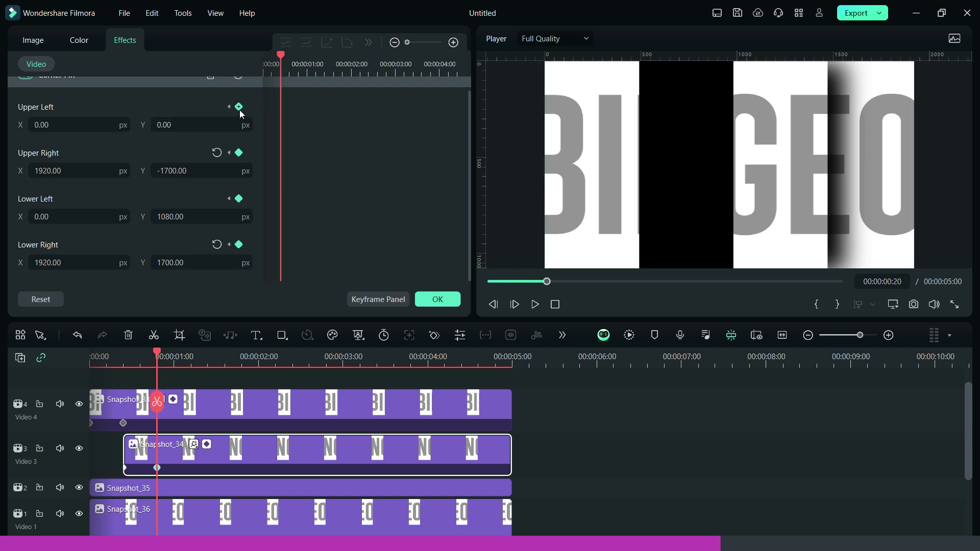
{"action": "left_click", "coordinate": [217, 153]}
{"action": "left_click", "coordinate": [217, 244]}
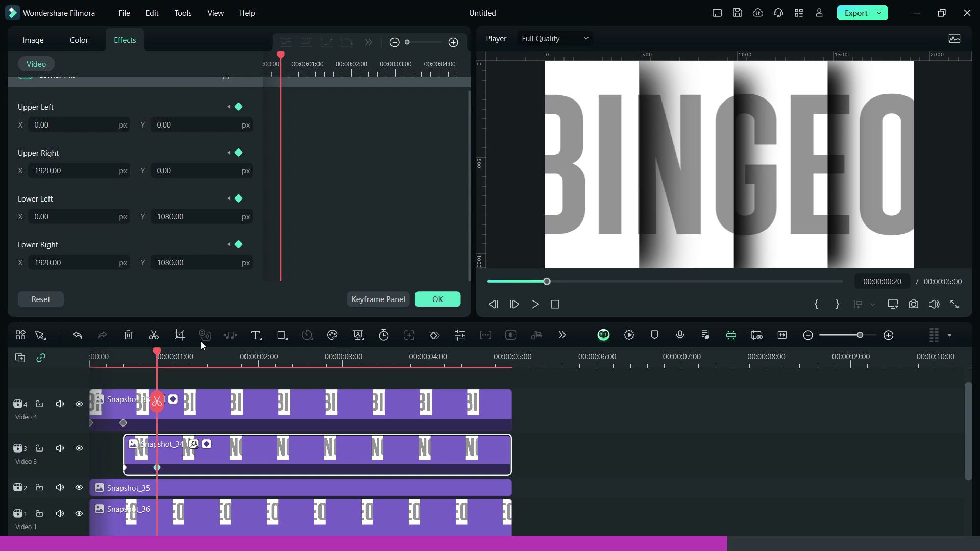
Trim the start of Snapshot_35 to 00:00:00:20 and apply the Corner Pin effect to it.
{"action": "left_click", "coordinate": [144, 490]}
{"action": "left_click_drag", "start_coordinate": [94, 489], "coordinate": [158, 486]}
{"action": "left_click", "coordinate": [430, 301]}
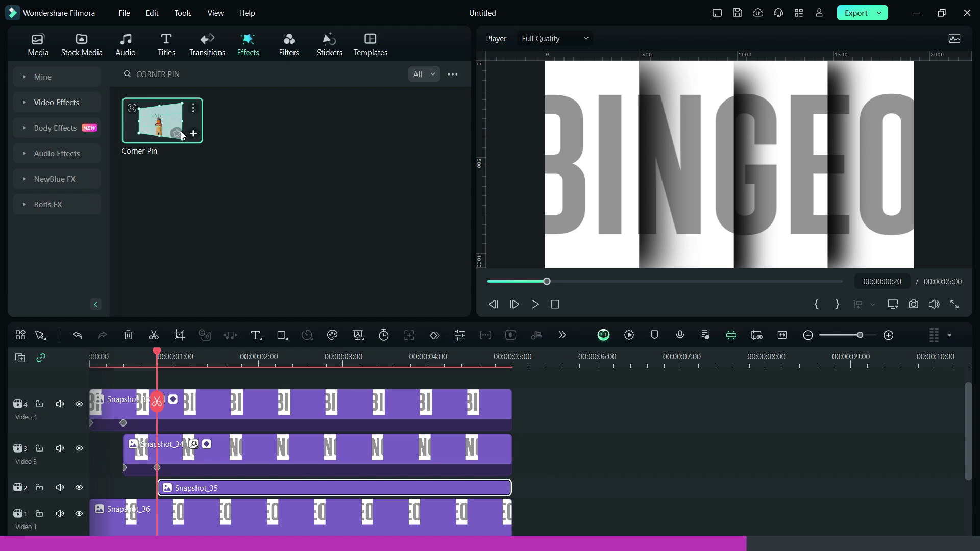
{"action": "left_click_drag", "start_coordinate": [168, 122], "coordinate": [212, 484]}
Keyframe Snapshot_35's Upper Right and Lower Right corners at its start, with Lower Right Y at 1700 px and Upper Right Y at -1700 px.
{"action": "double_click", "coordinate": [212, 484]}
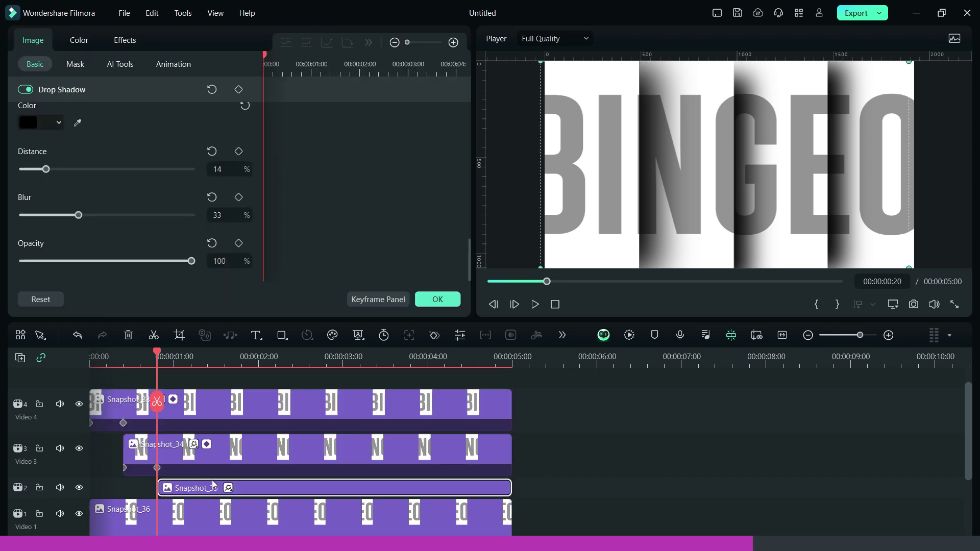
{"action": "left_click", "coordinate": [125, 41]}
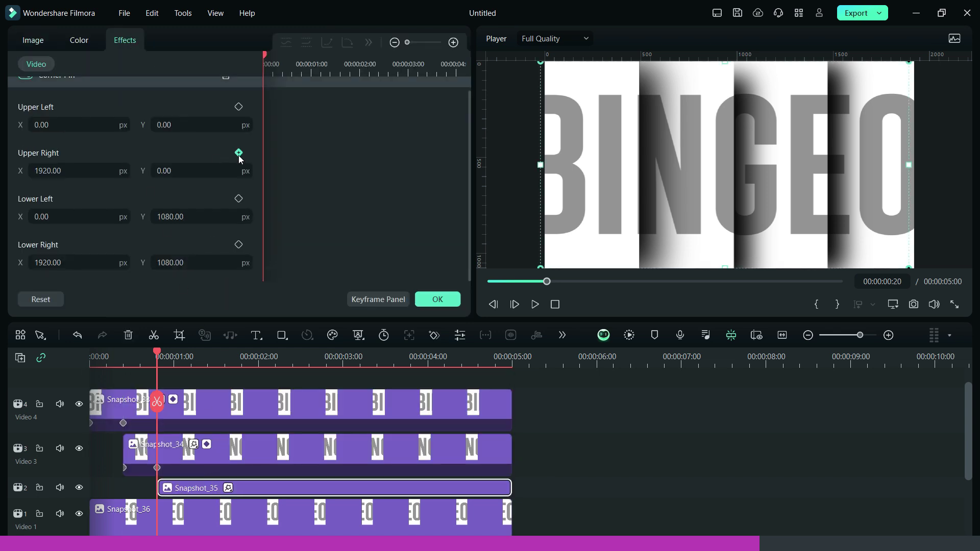
{"action": "left_click", "coordinate": [239, 153]}
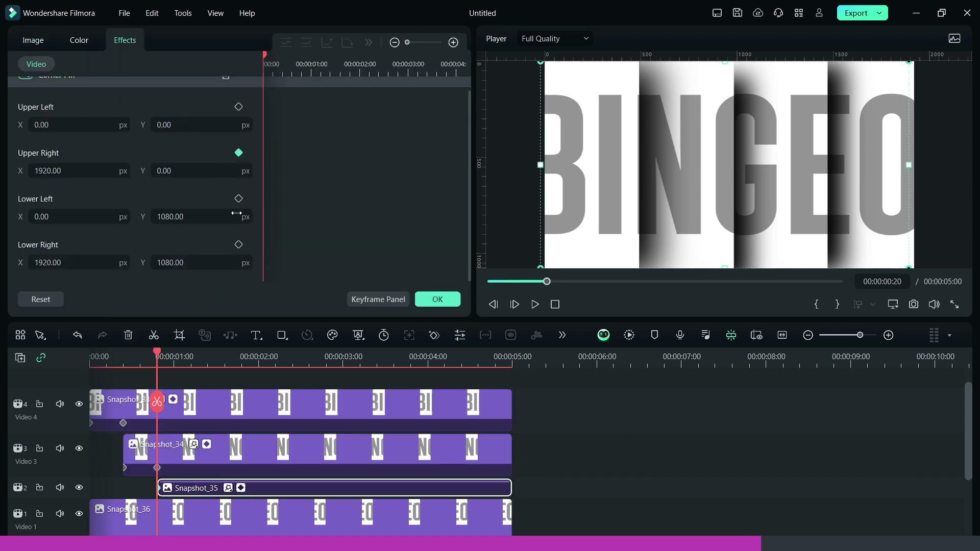
{"action": "left_click", "coordinate": [233, 259]}
{"action": "type", "text": "170"}
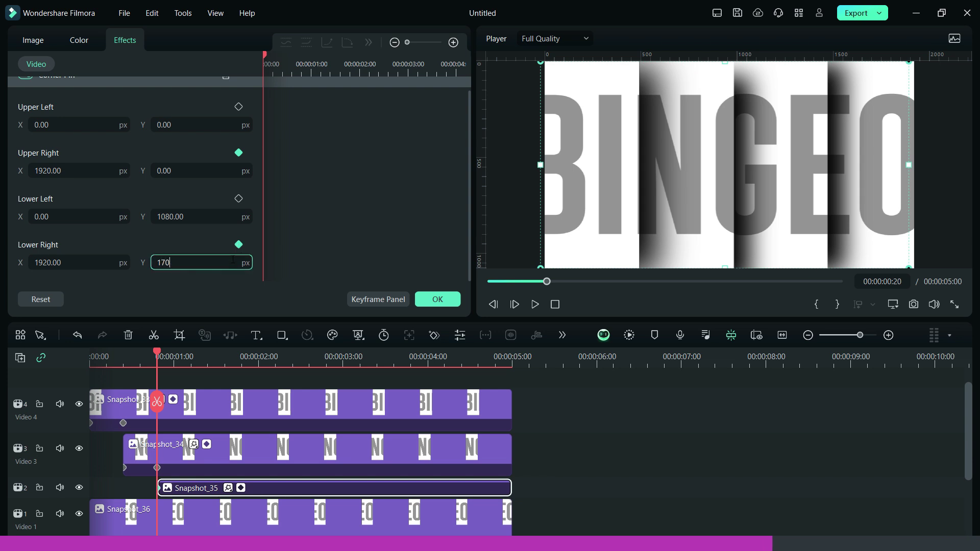
{"action": "type", "text": "0"}
{"action": "left_click", "coordinate": [198, 173]}
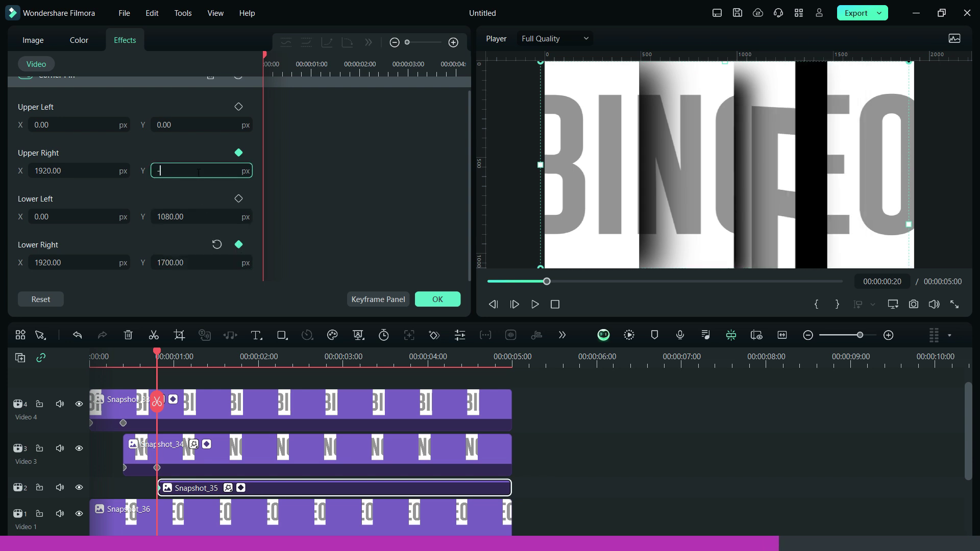
{"action": "type", "text": "-1700"}
{"action": "key", "text": "Return"}
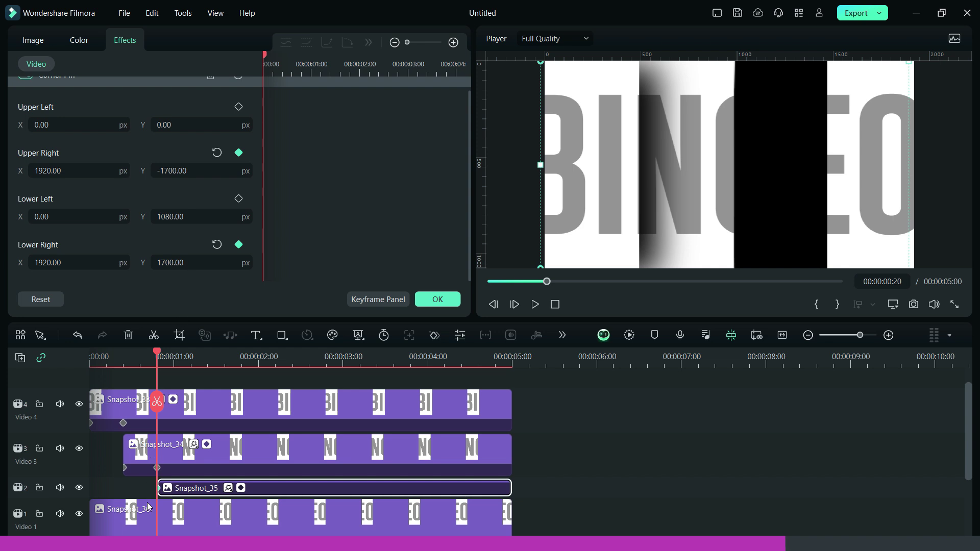
At 00:00:01:05, keyframe Snapshot_35's Upper Right and Lower Right corners and reset both to their defaults.
{"action": "left_click", "coordinate": [190, 364]}
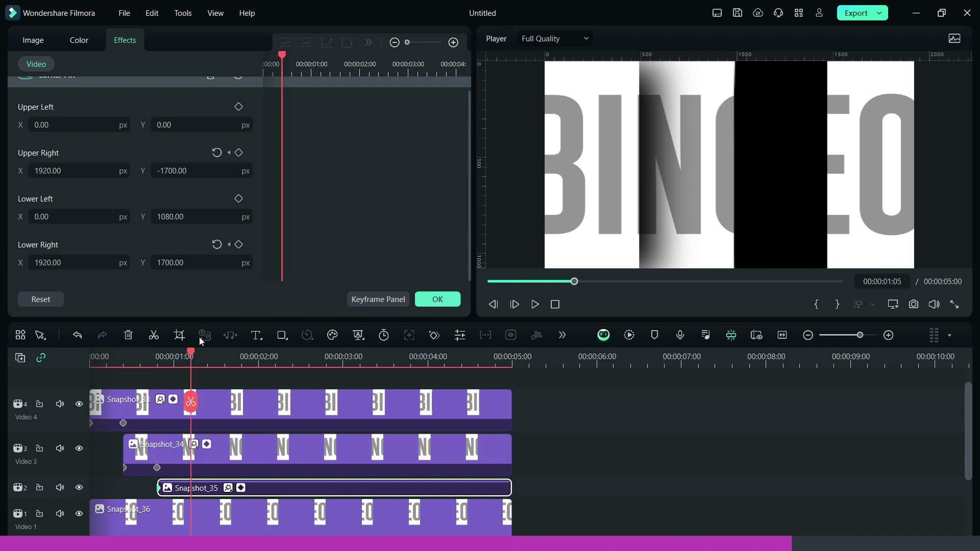
{"action": "left_click", "coordinate": [238, 244]}
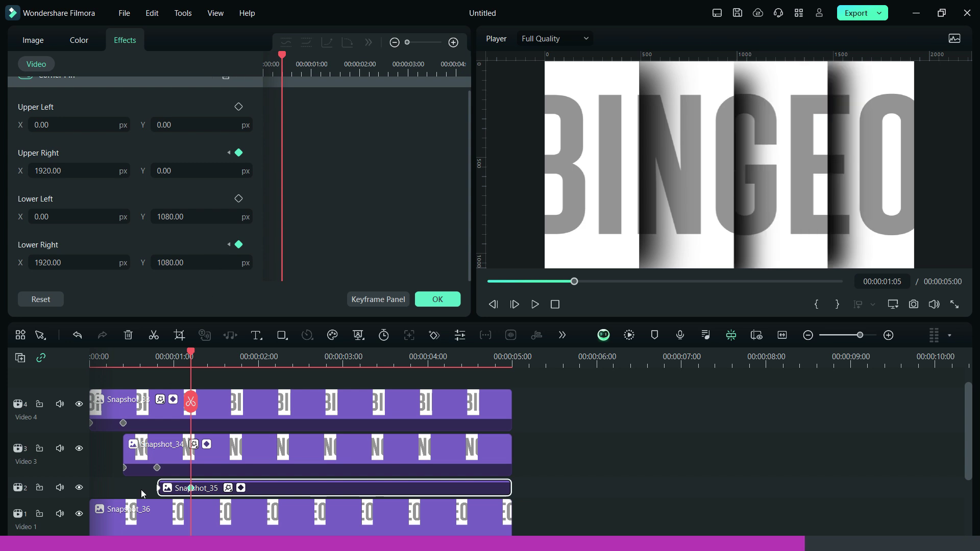
Trim the start of Snapshot_36 to 00:00:01:05 and apply the Corner Pin effect to it.
{"action": "left_click", "coordinate": [108, 518]}
{"action": "left_click_drag", "start_coordinate": [93, 516], "coordinate": [192, 504]}
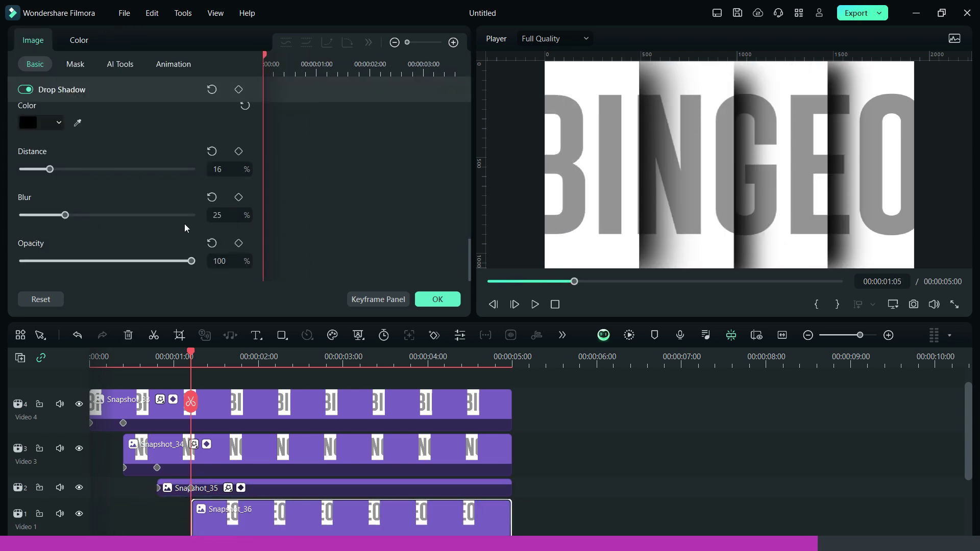
{"action": "left_click", "coordinate": [437, 299]}
{"action": "left_click_drag", "start_coordinate": [160, 117], "coordinate": [250, 511]}
Open Snapshot_36's Corner Pin settings, hide the Video 4 and Video 3 tracks, and lock the Video 2 track.
{"action": "left_click", "coordinate": [250, 511]}
{"action": "left_click", "coordinate": [125, 39]}
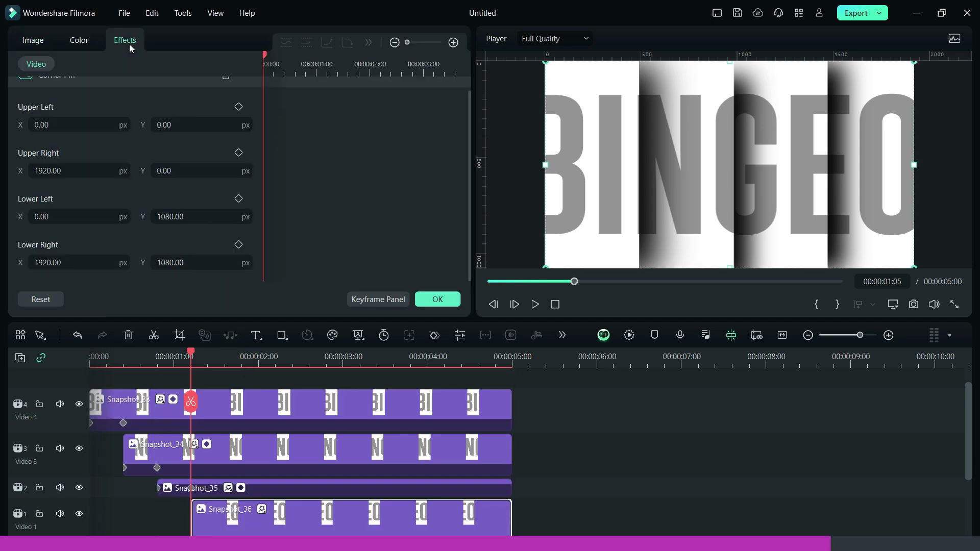
{"action": "left_click", "coordinate": [238, 107]}
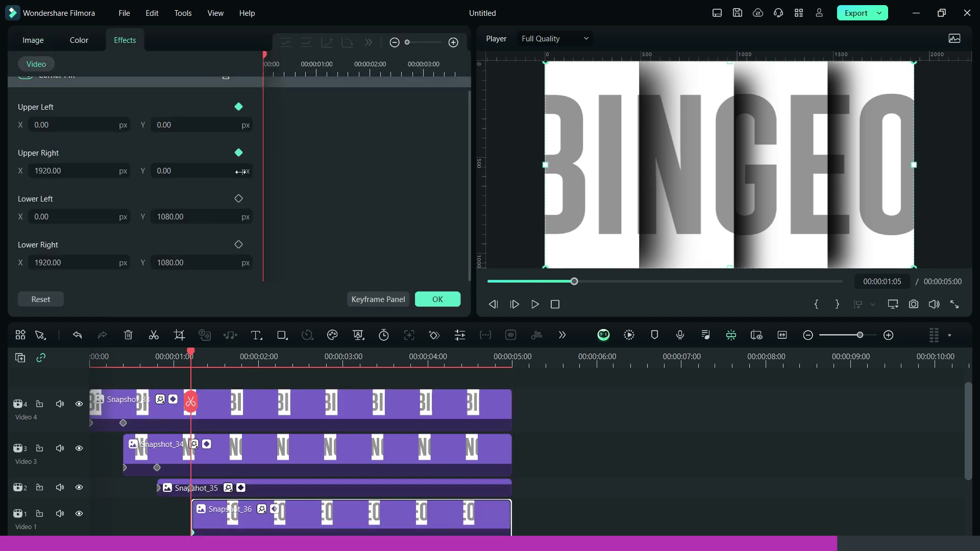
{"action": "left_click", "coordinate": [79, 404]}
{"action": "left_click", "coordinate": [79, 448]}
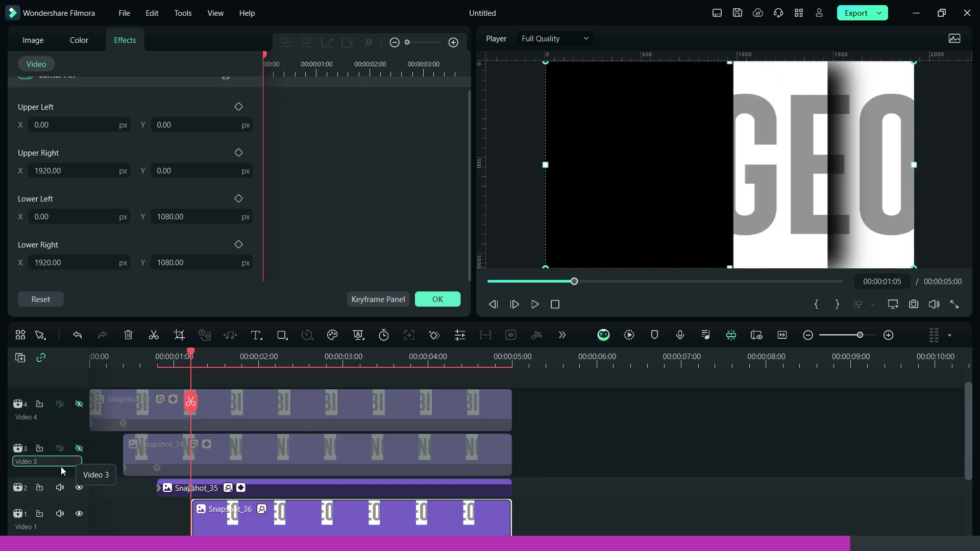
{"action": "left_click", "coordinate": [39, 490]}
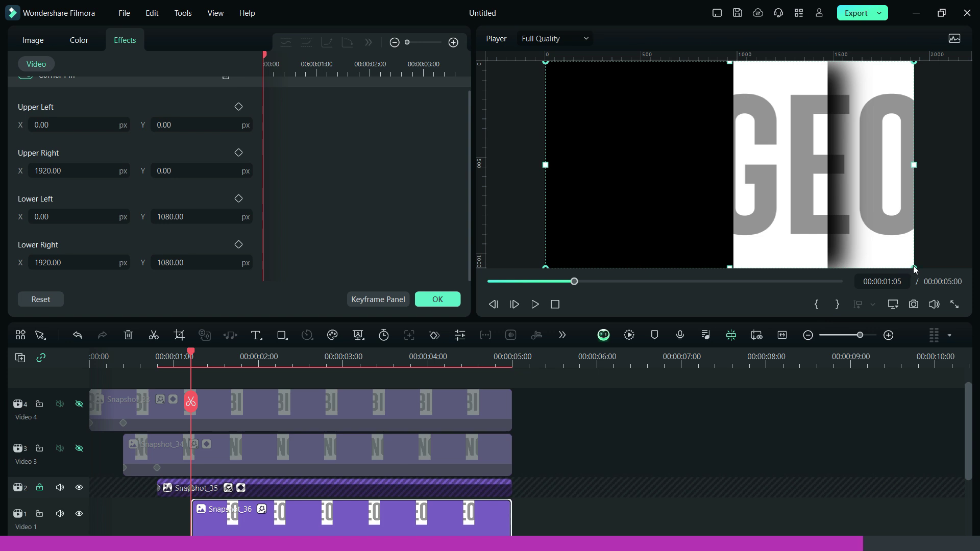
Fold Snapshot_36 at its start by moving Lower Right to 1497.04, 1759.56 and Upper Right to 1457.14, -324.53, and keyframe both corners.
{"action": "left_click_drag", "start_coordinate": [913, 269], "coordinate": [833, 380]}
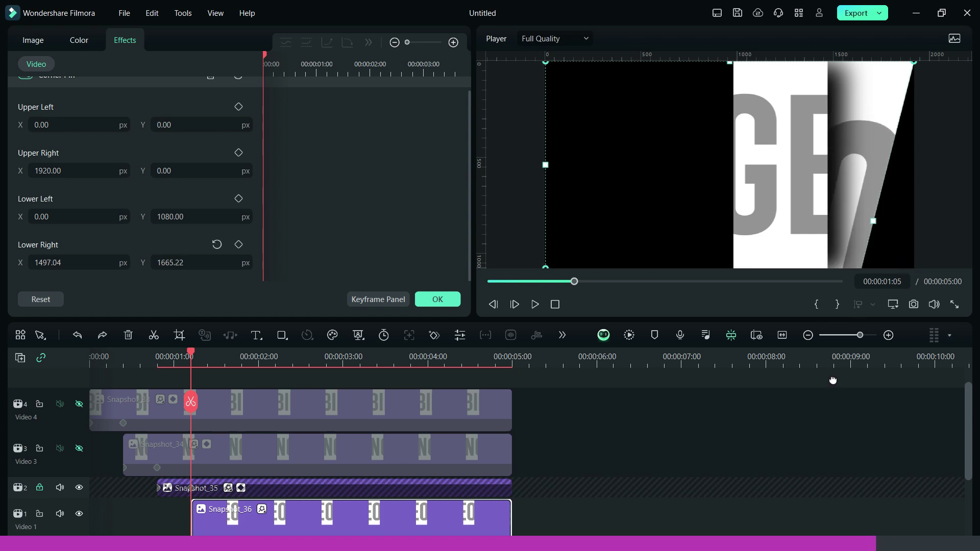
{"action": "left_click_drag", "start_coordinate": [914, 62], "coordinate": [826, 4]}
{"action": "scroll", "coordinate": [192, 260], "scroll_direction": "up", "scroll_amount": 10}
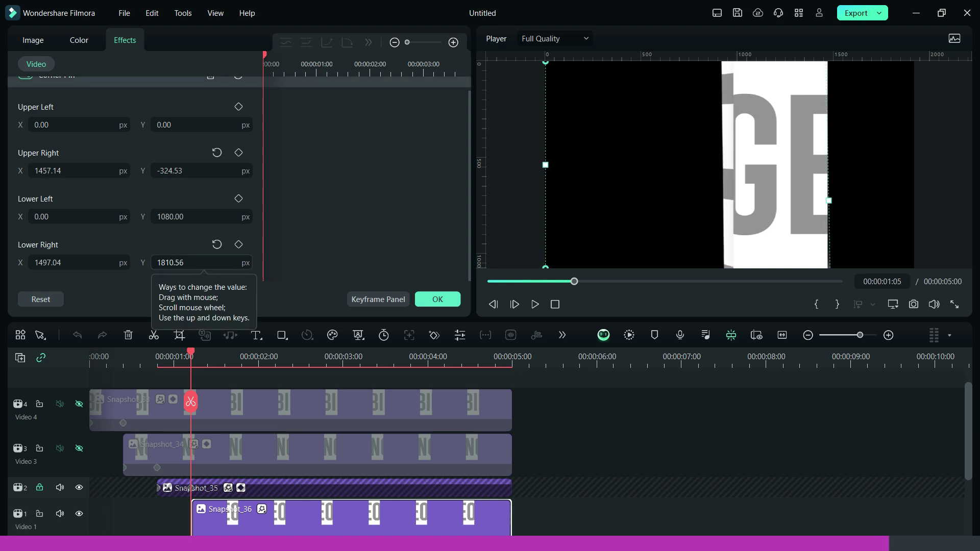
{"action": "left_click", "coordinate": [239, 245]}
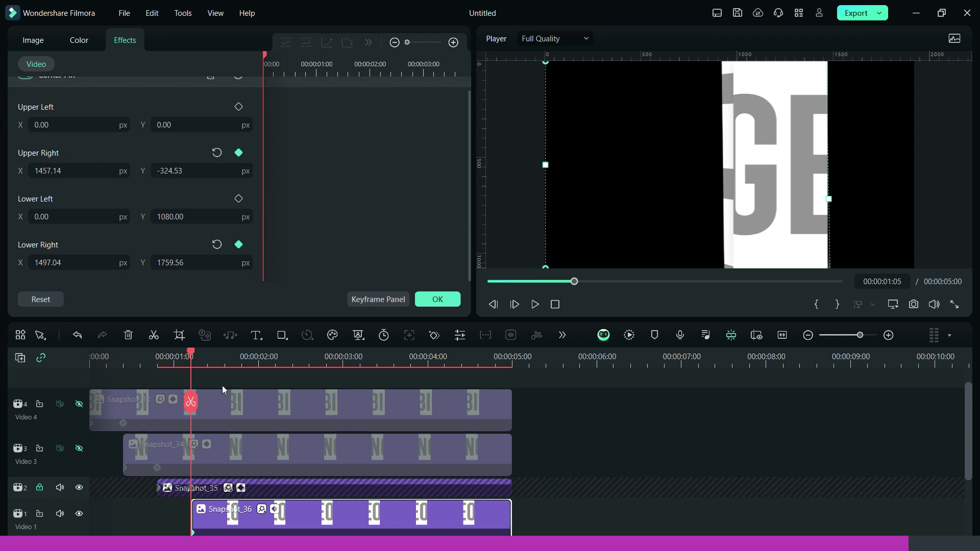
At 00:00:01:15, keyframe Snapshot_36's Upper Right and Lower Right corners and reset both to their defaults.
{"action": "left_click", "coordinate": [223, 361]}
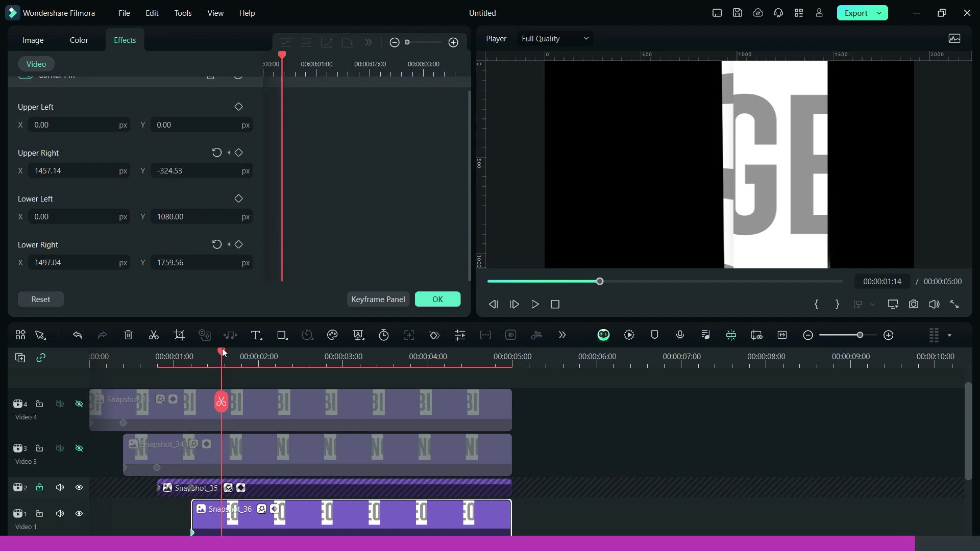
{"action": "left_click_drag", "start_coordinate": [222, 348], "coordinate": [224, 348]}
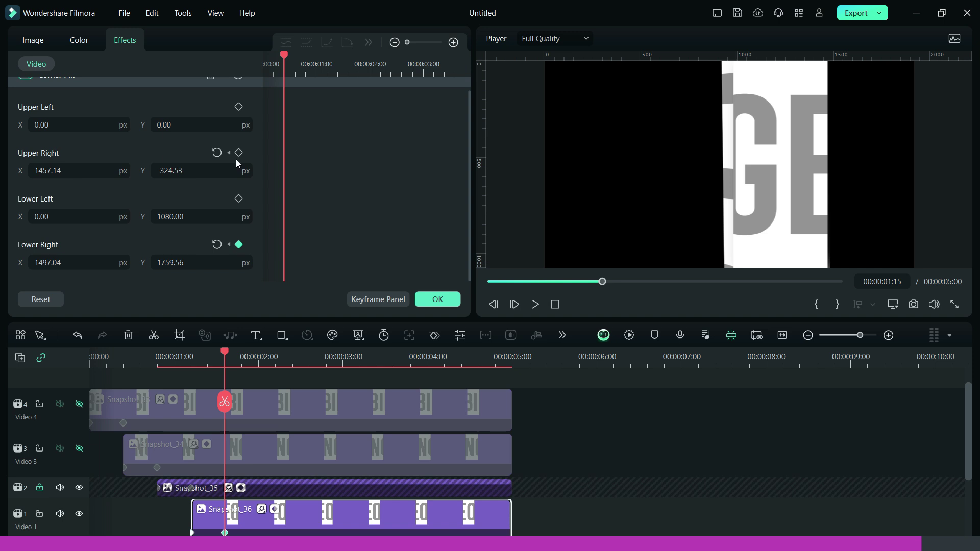
{"action": "left_click", "coordinate": [216, 153]}
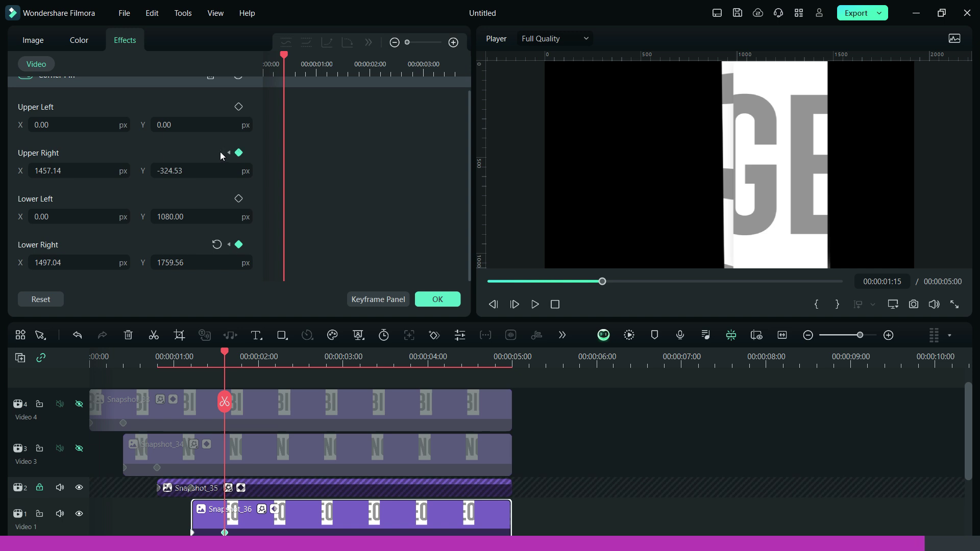
{"action": "left_click", "coordinate": [217, 245]}
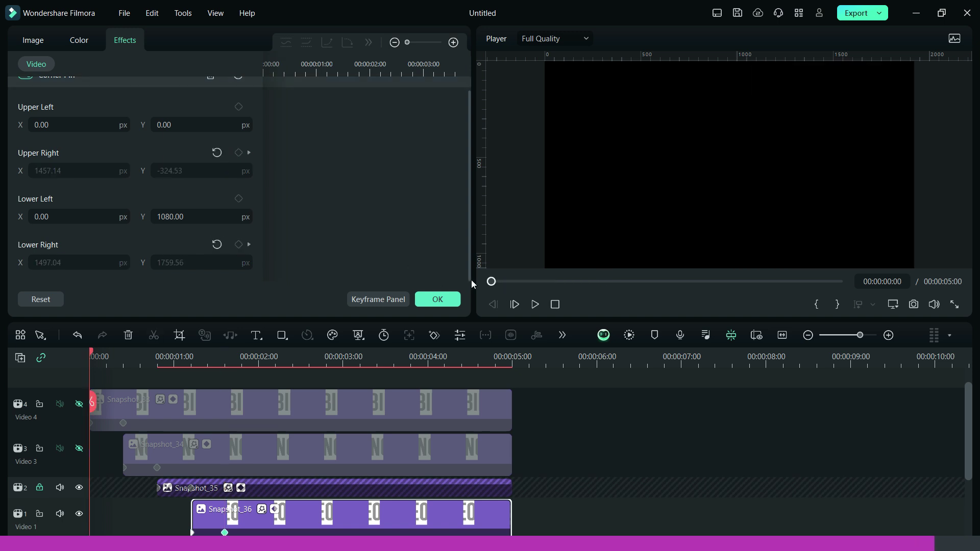
Close the Corner Pin settings, unlock the Video 2 track, and show the Video 3 and Video 4 tracks again.
{"action": "left_click", "coordinate": [446, 303]}
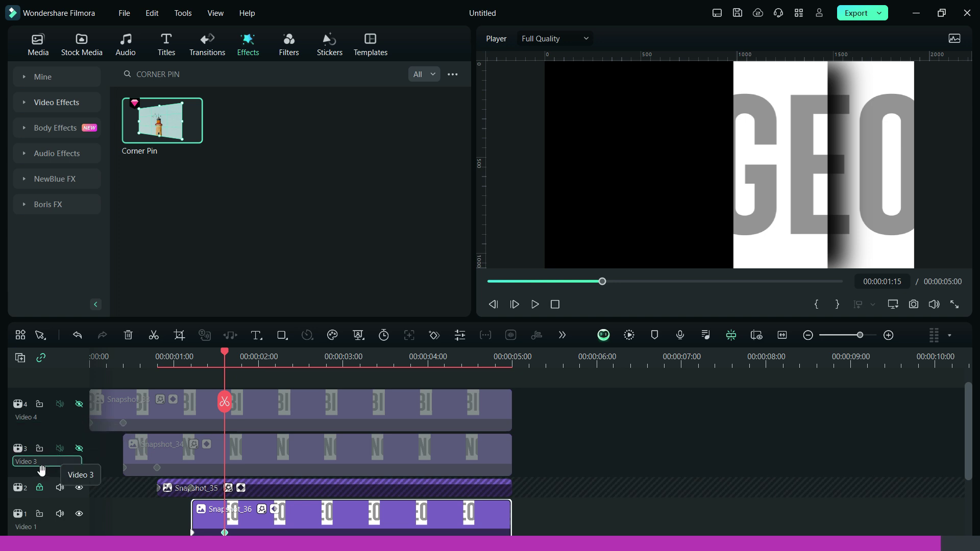
{"action": "left_click", "coordinate": [39, 487]}
{"action": "left_click", "coordinate": [79, 449]}
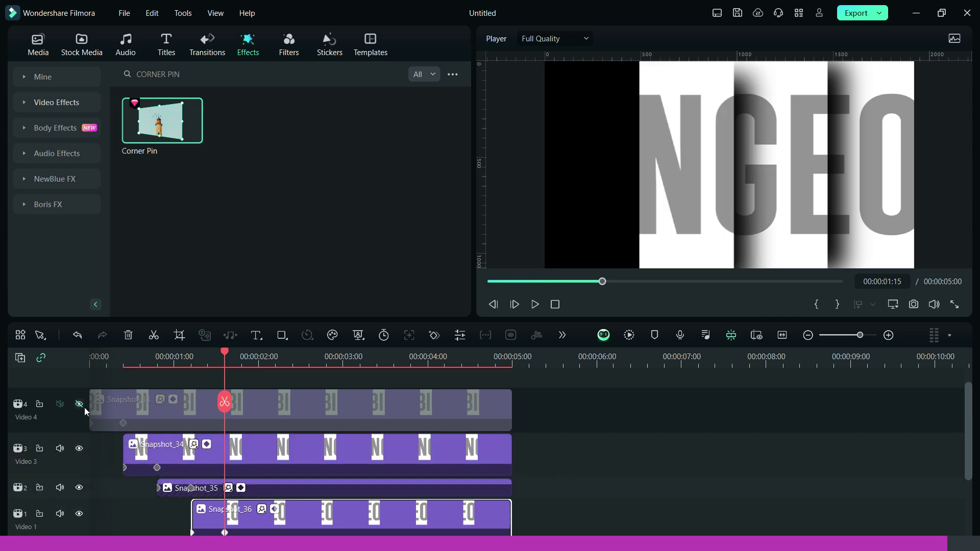
{"action": "left_click", "coordinate": [79, 404]}
Play the sequence from the beginning to check the unfolding of all four strips.
{"action": "left_click", "coordinate": [490, 281]}
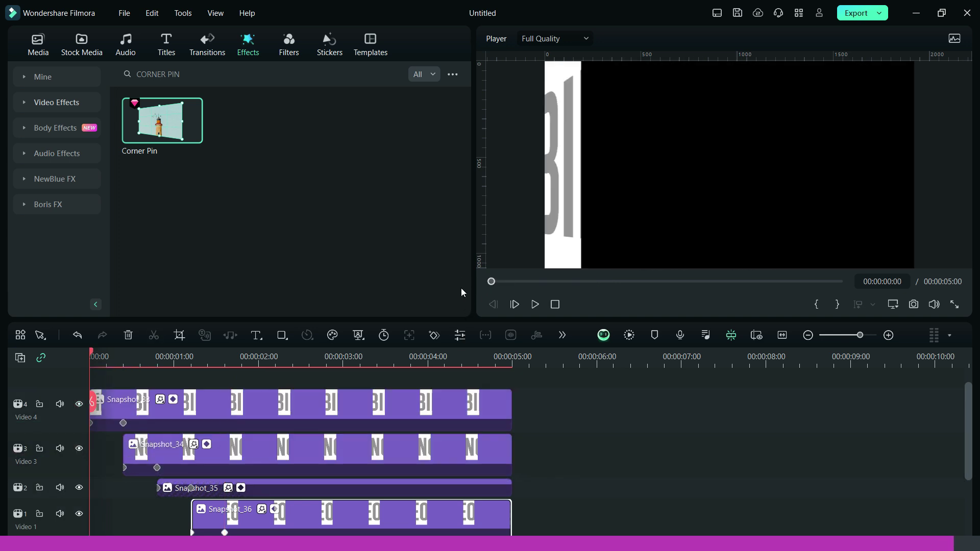
{"action": "key", "text": "space"}
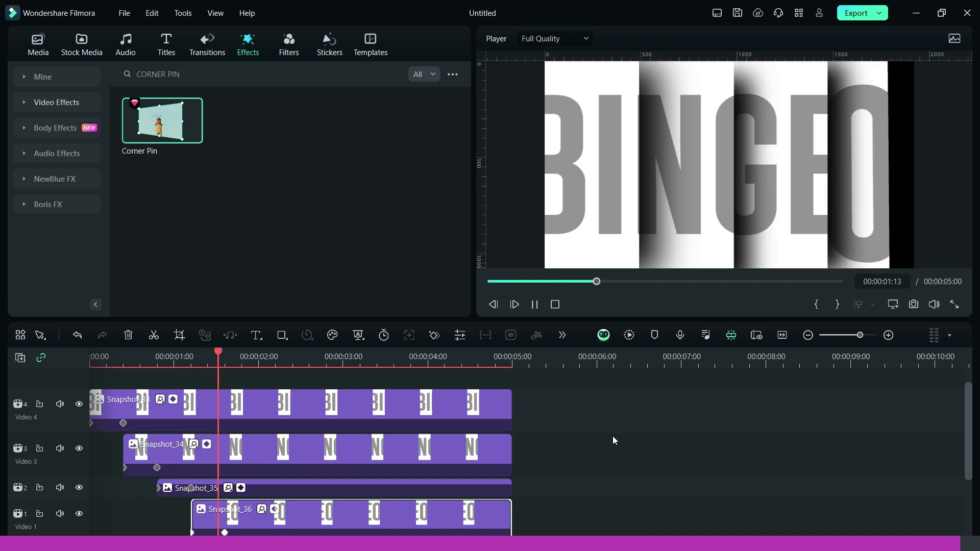
{"action": "key", "text": "space"}
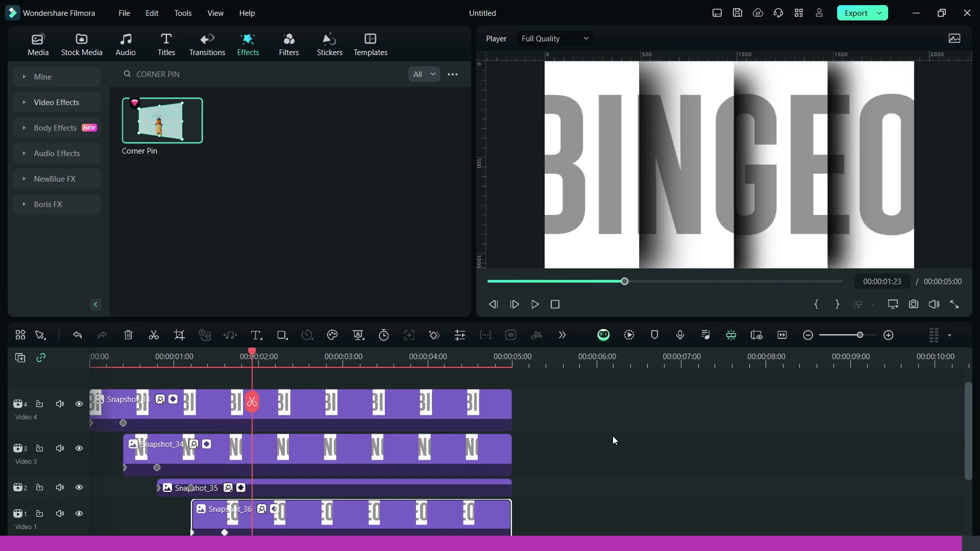
{"action": "left_click", "coordinate": [867, 19]}
{"action": "left_click", "coordinate": [721, 433]}
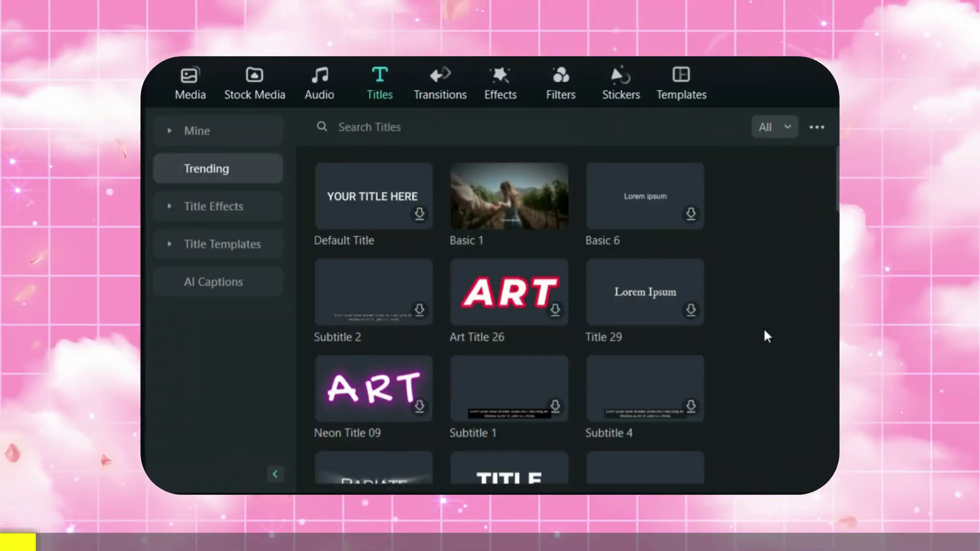
Search the titles for "Moods social media" and look through the matching templates.
{"action": "left_click", "coordinate": [673, 127]}
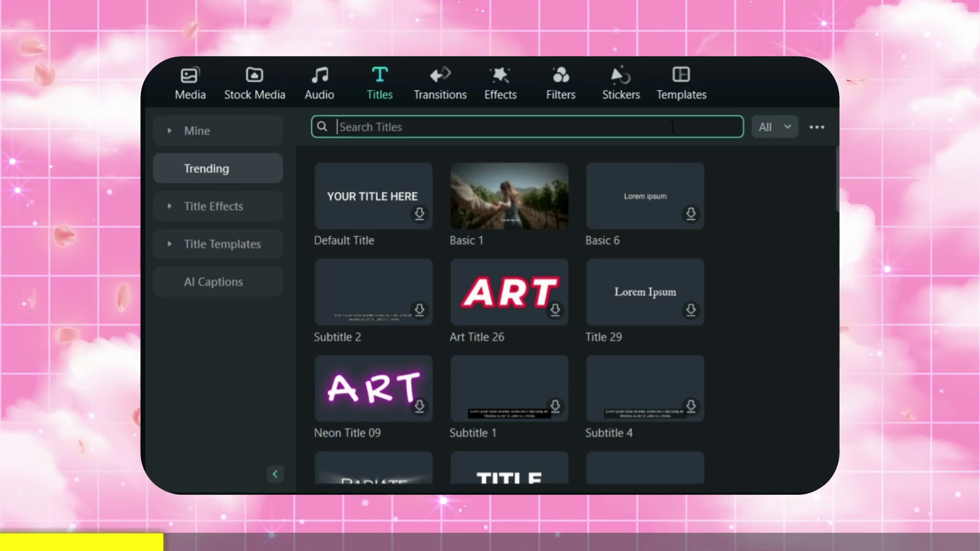
{"action": "type", "text": "Moods social media"}
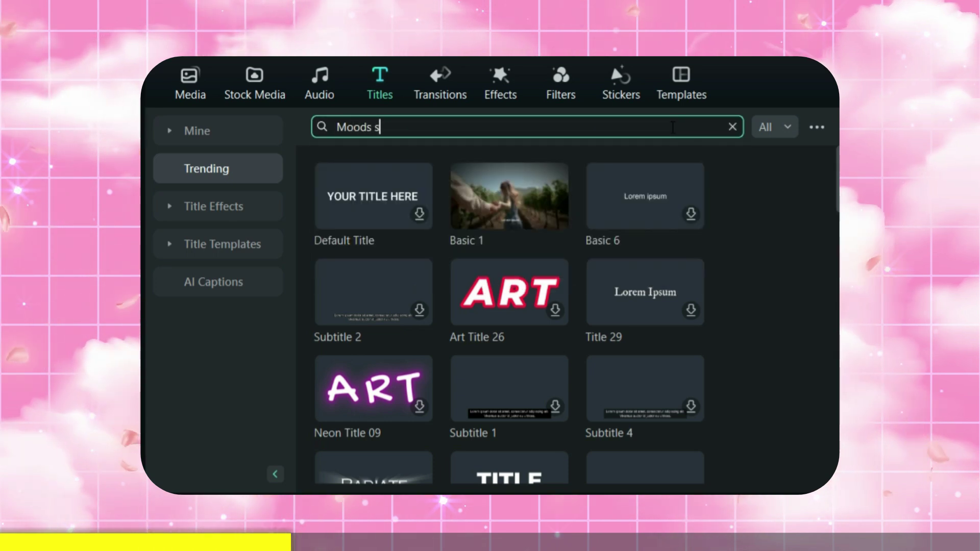
{"action": "key", "text": "Return"}
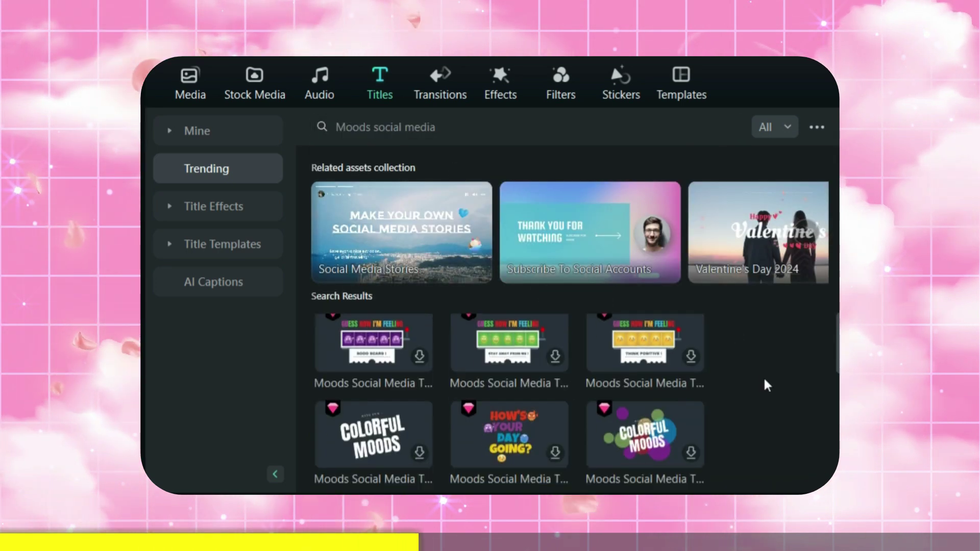
{"action": "scroll", "coordinate": [764, 385], "scroll_direction": "down", "scroll_amount": 8}
{"action": "scroll", "coordinate": [764, 385], "scroll_direction": "up", "scroll_amount": 8}
Replace the title search with "Superhero" and look through the matching templates.
{"action": "left_click", "coordinate": [661, 130]}
{"action": "left_click", "coordinate": [732, 126]}
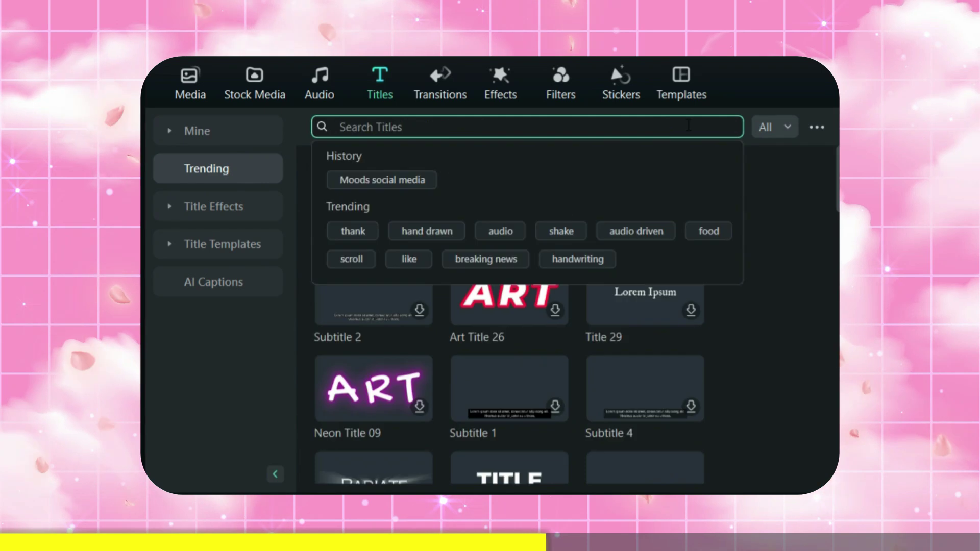
{"action": "type", "text": "Superhero"}
{"action": "key", "text": "Return"}
{"action": "scroll", "coordinate": [770, 368], "scroll_direction": "down", "scroll_amount": 3}
{"action": "scroll", "coordinate": [770, 367], "scroll_direction": "down", "scroll_amount": 5}
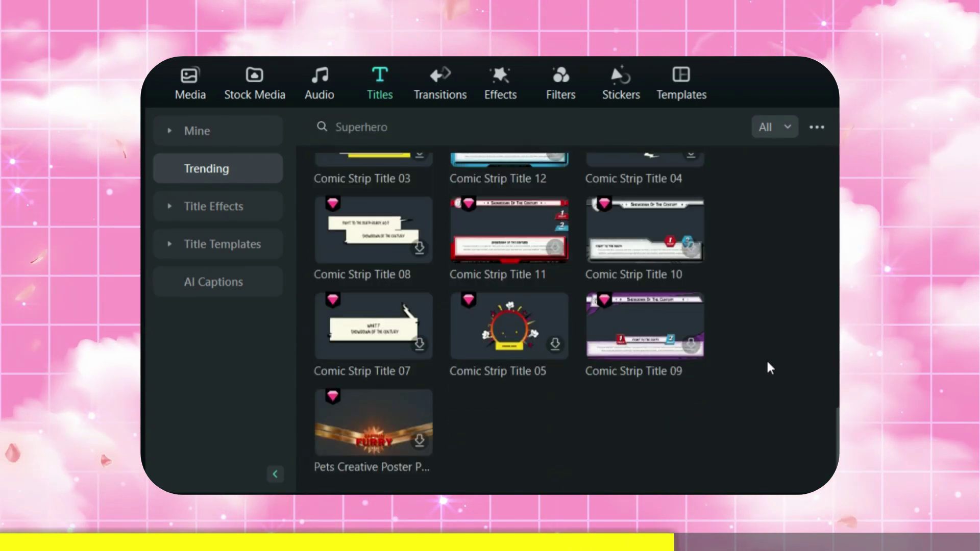
{"action": "scroll", "coordinate": [770, 368], "scroll_direction": "up", "scroll_amount": 4}
Replace the title search with "Comic Strip Title" and look through the matching templates.
{"action": "left_click", "coordinate": [732, 127]}
{"action": "type", "text": "Comic Strip Title"}
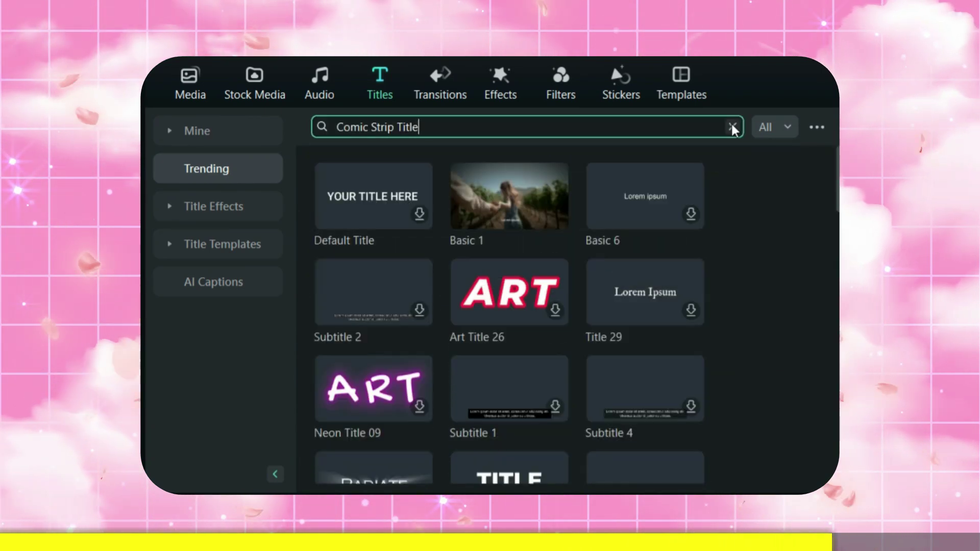
{"action": "key", "text": "Return"}
{"action": "scroll", "coordinate": [755, 338], "scroll_direction": "down", "scroll_amount": 5}
{"action": "scroll", "coordinate": [754, 338], "scroll_direction": "up", "scroll_amount": 5}
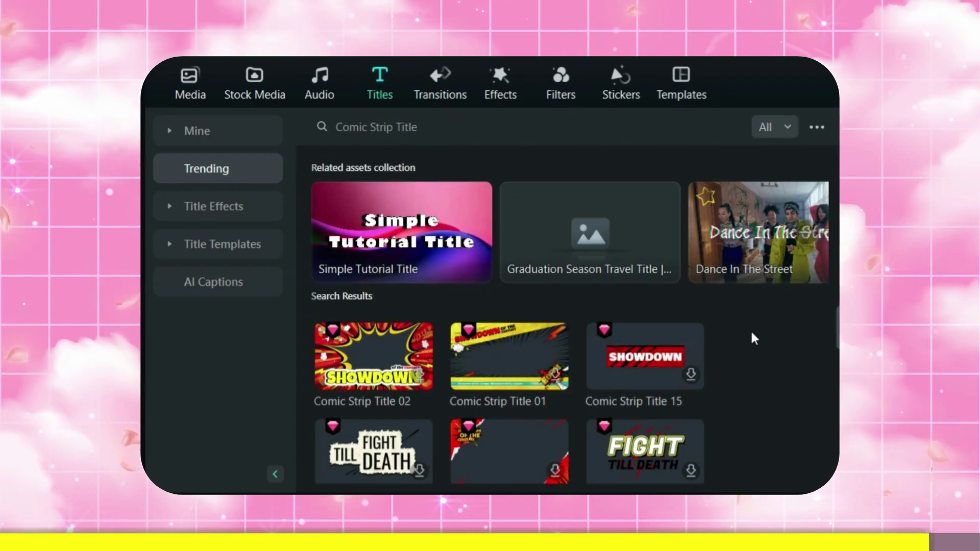